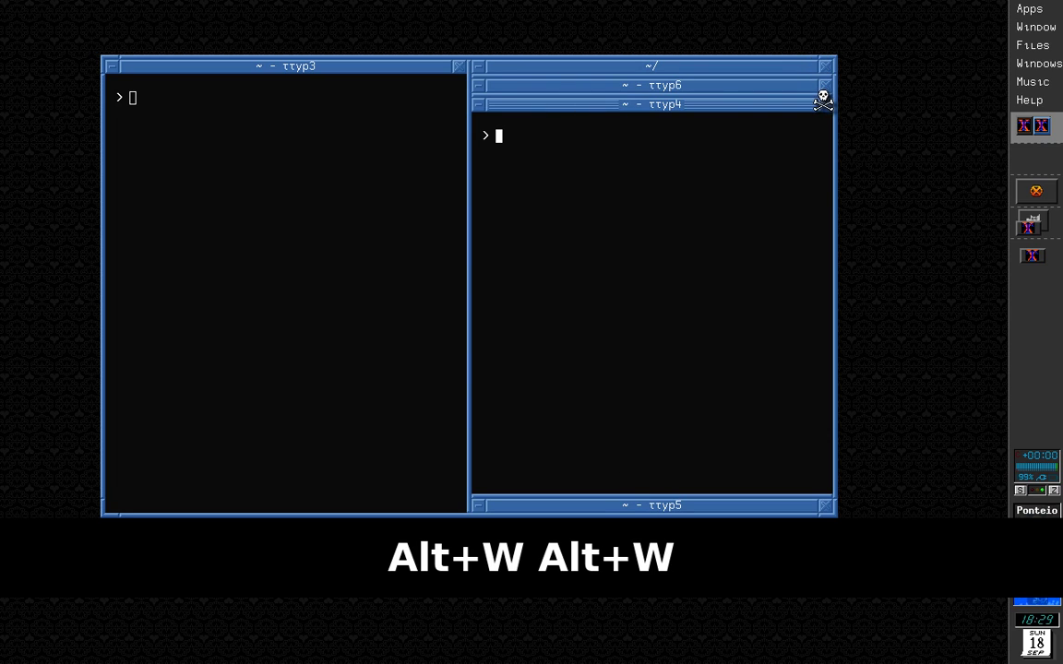
- Kill the ttyp4, ~/, ttyp6 and ttyp5 windows with the skull cursor
click(825, 96)
click(825, 64)
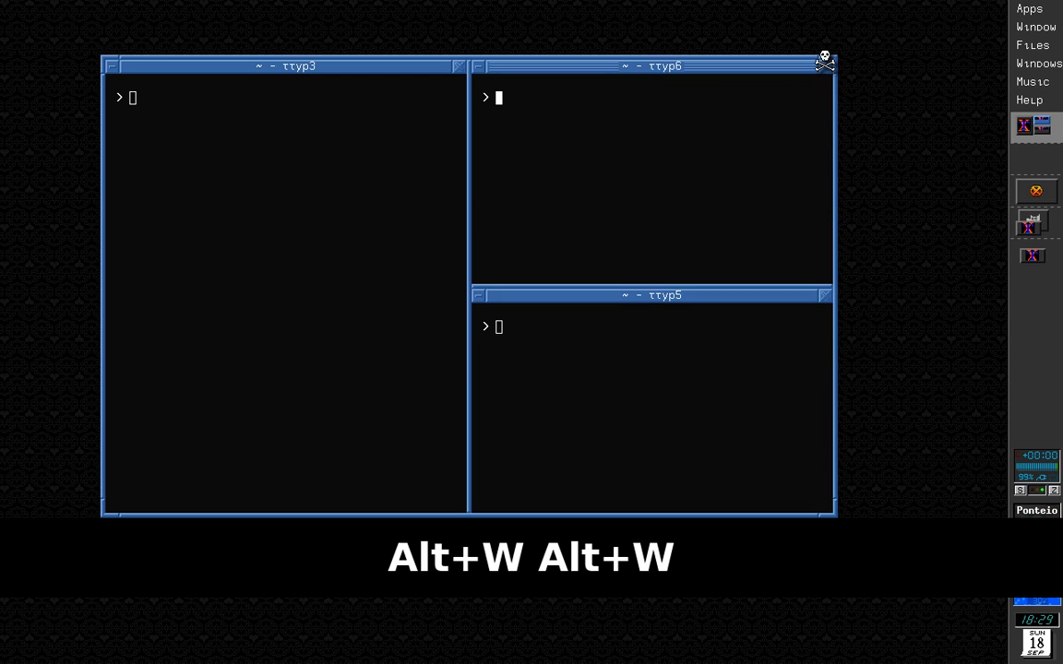
click(825, 64)
click(825, 59)
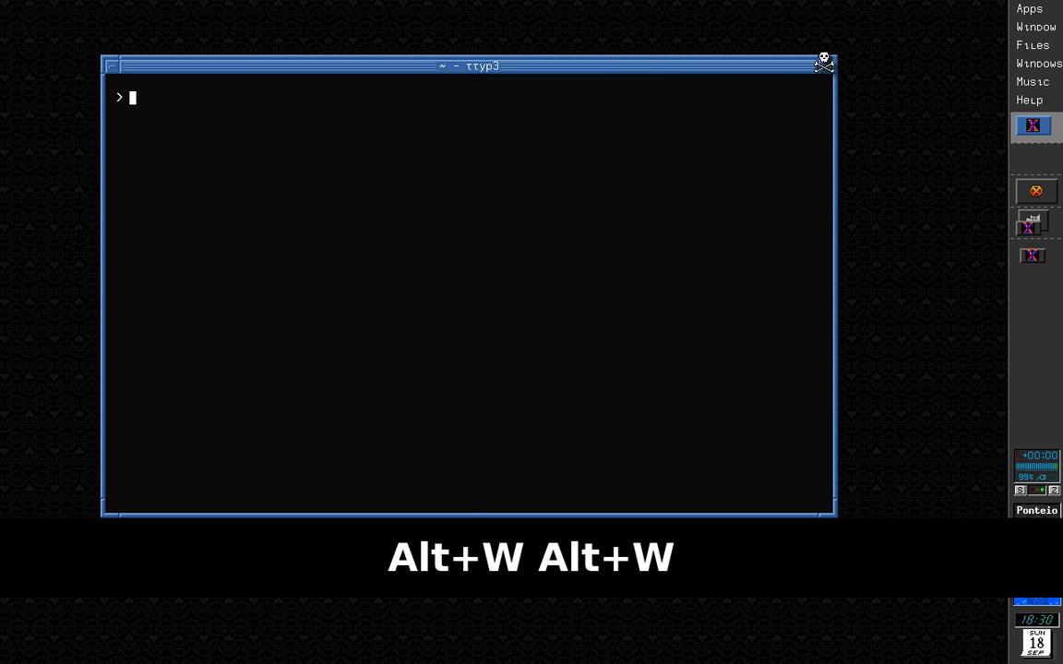
- Open and dismiss the Window menu with Alt+W, then minimize ttyp3 with Alt+Z
key(alt+w)
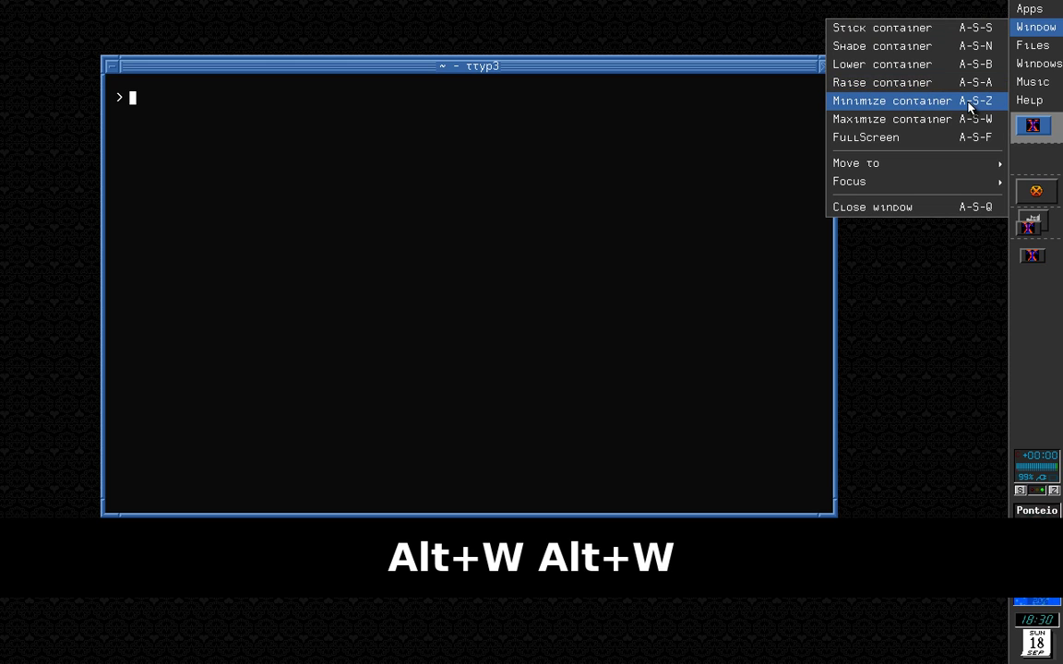
key(alt+w)
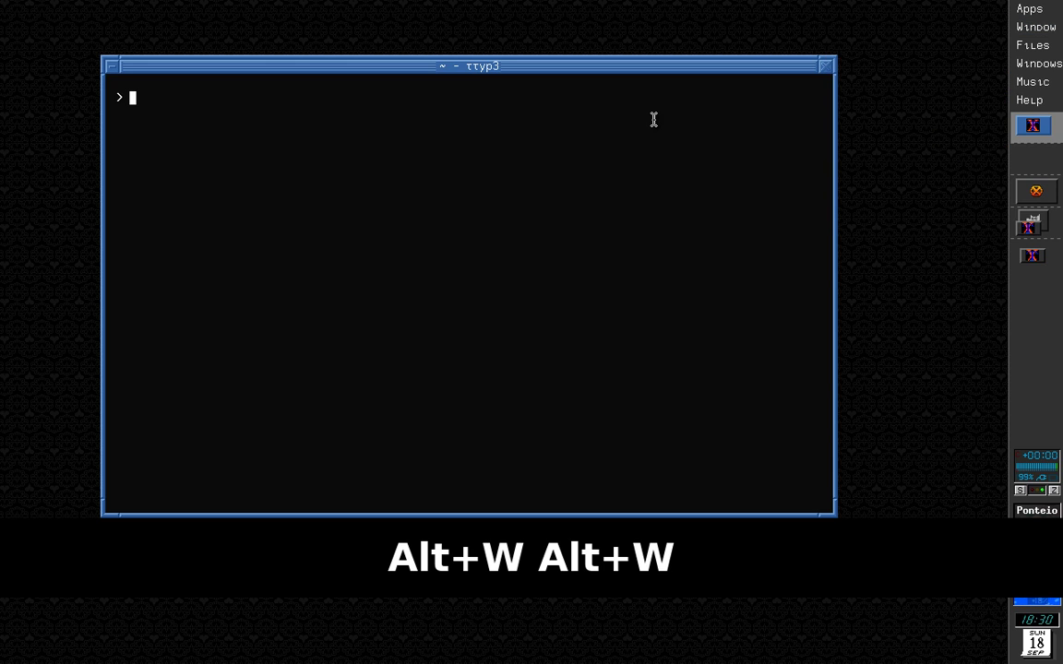
key(alt+z)
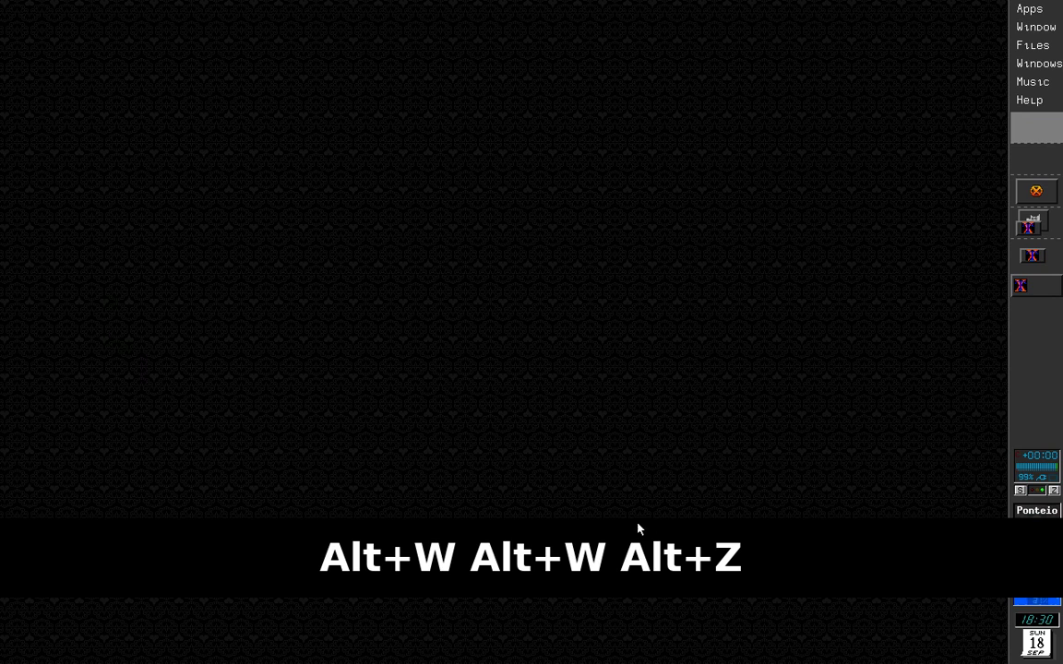
- Restore ttyp3 from the dock, nudge it up-left, then minimize and restore it again
click(1037, 292)
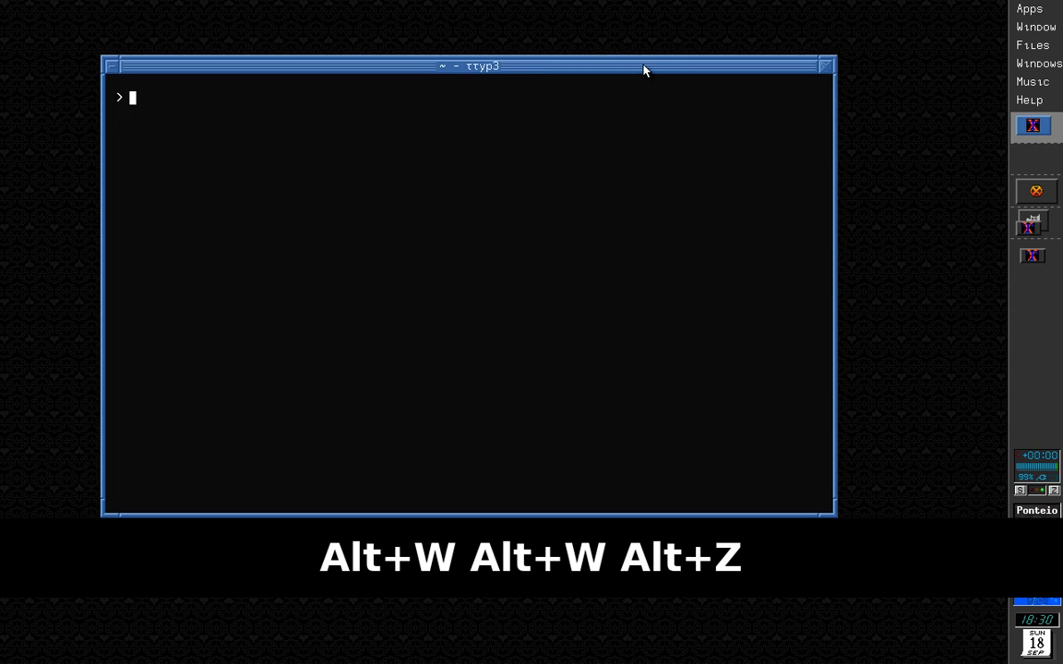
drag(643, 70, 634, 58)
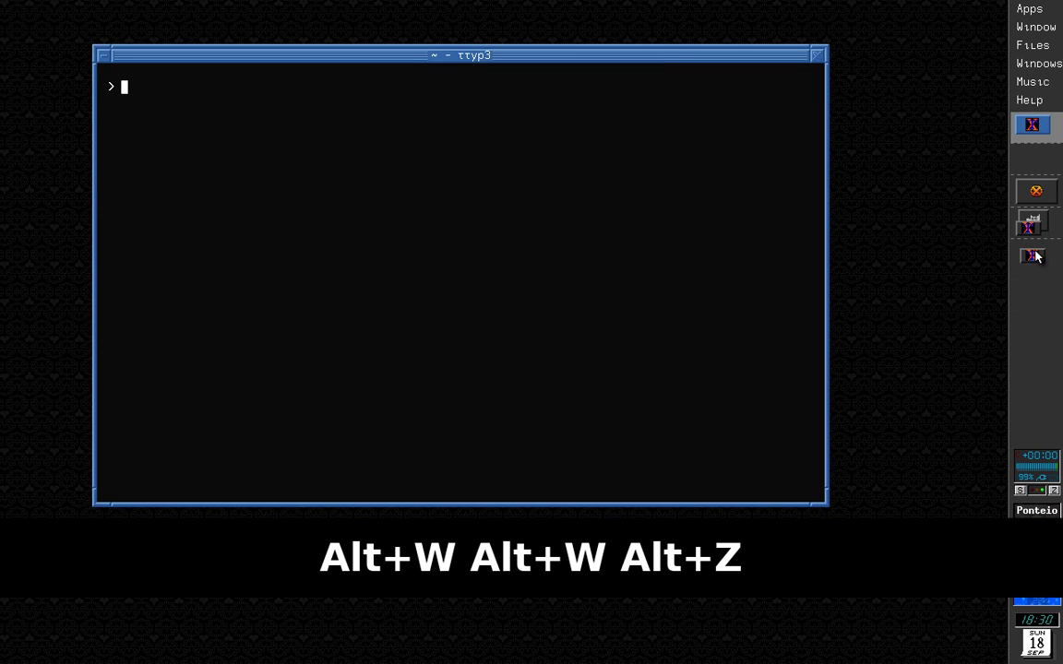
click(1049, 129)
click(1048, 129)
- Open a new ttyp4 terminal with Alt+T, minimize and restore it, and rearrange both terminals
key(alt+t)
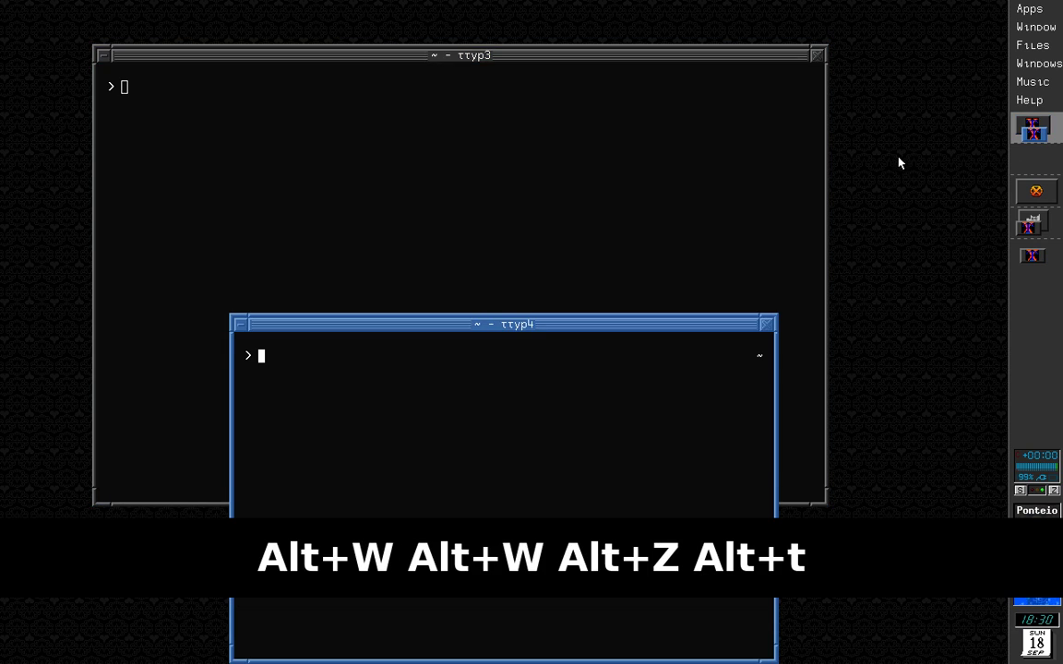
drag(661, 322, 822, 285)
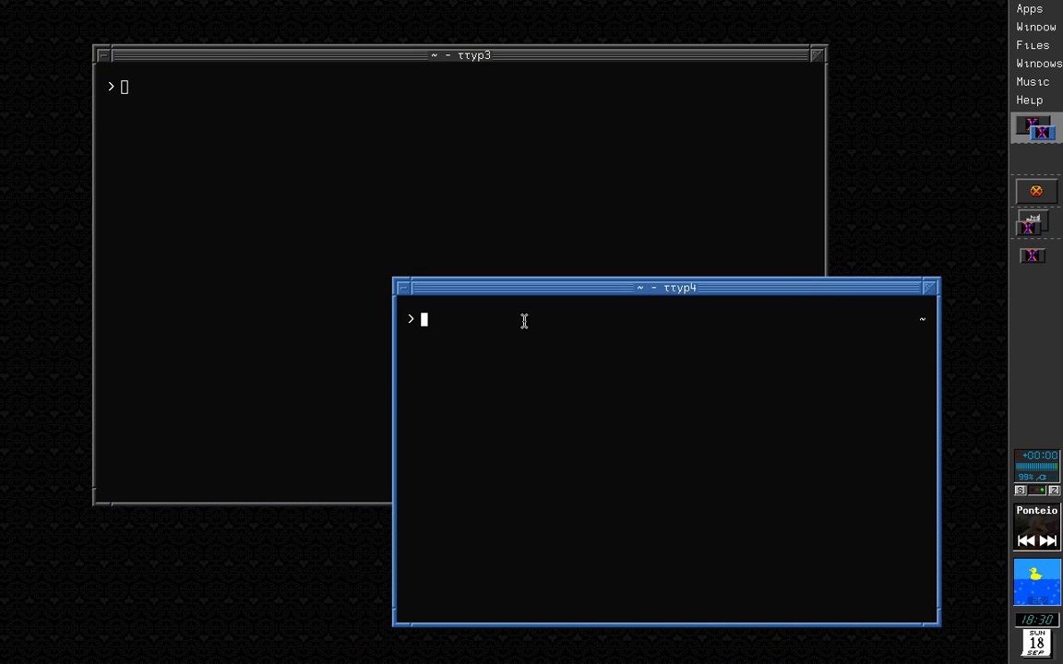
key(alt+z)
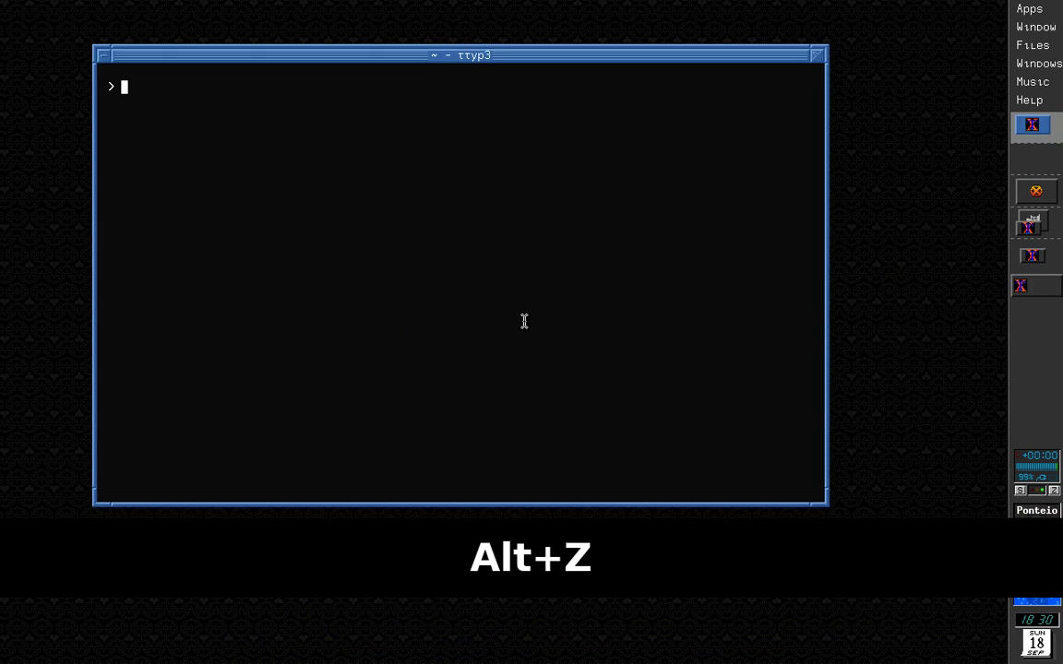
click(1049, 289)
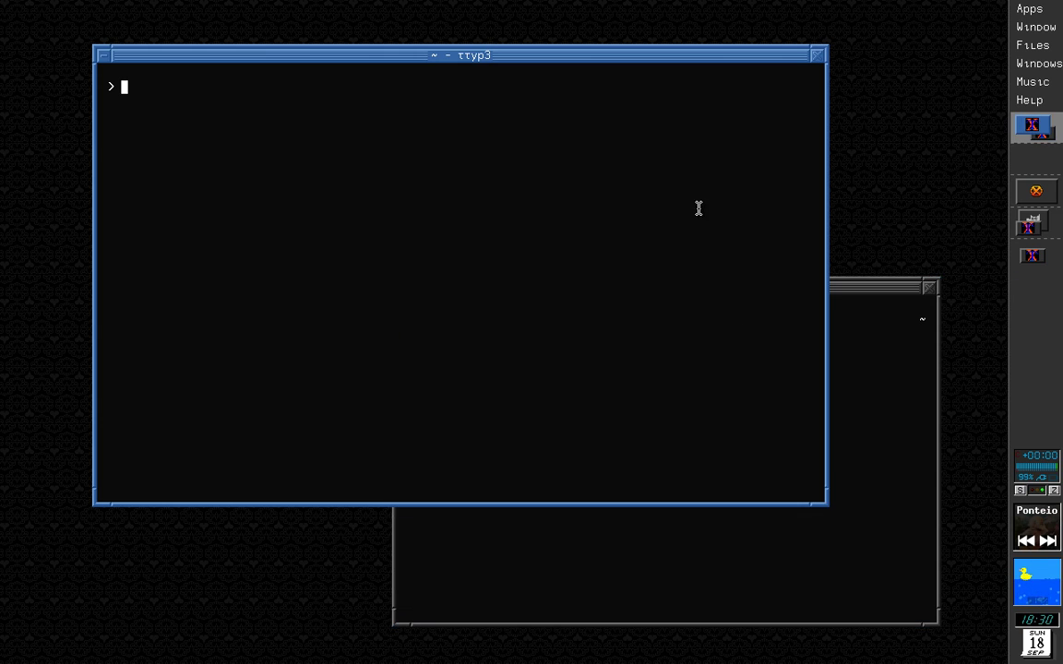
drag(890, 295, 683, 108)
mouse_move(667, 65)
mouse_down()
mouse_move(702, 208)
mouse_move(657, 91)
mouse_move(685, 185)
mouse_move(660, 63)
mouse_up()
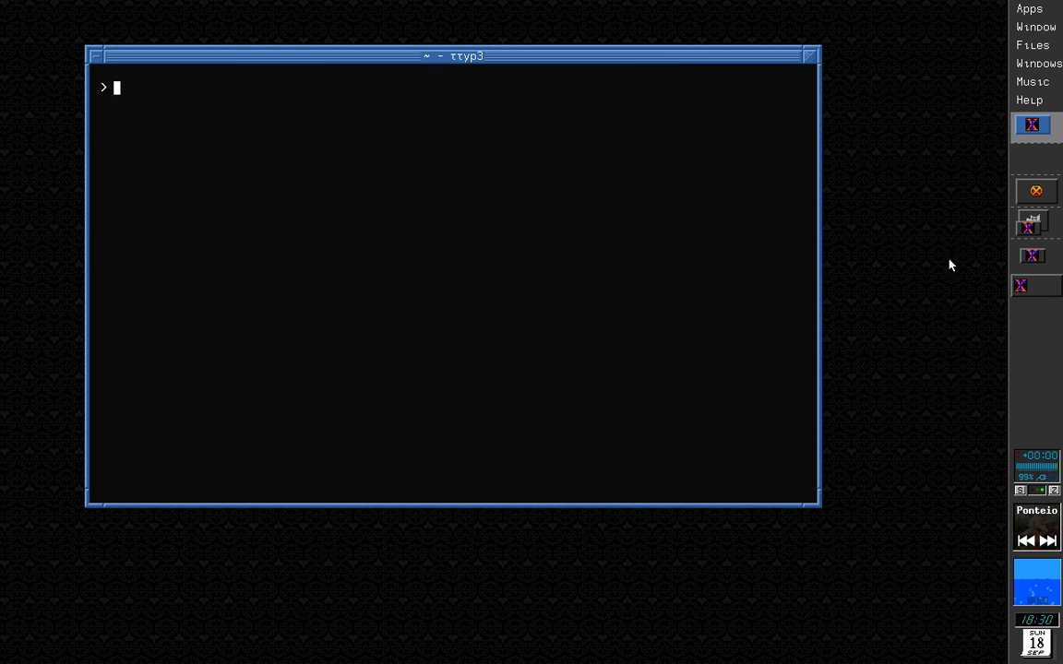
- Move ttyp4 to the lower right, then raise ttyp3 and enlarge it
click(1046, 290)
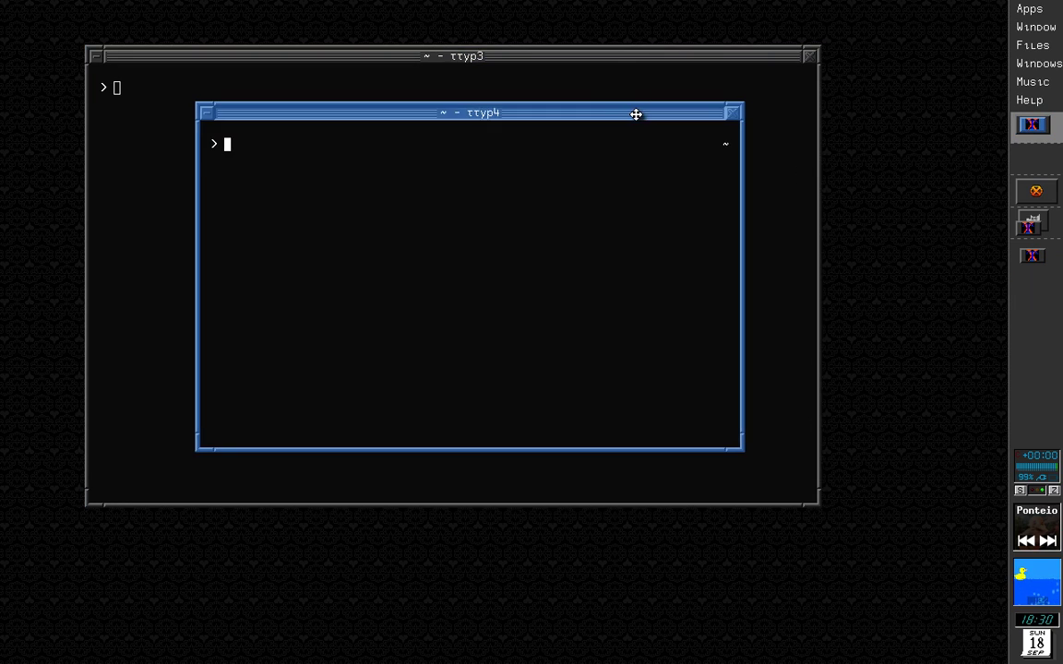
drag(636, 111, 815, 287)
click(784, 221)
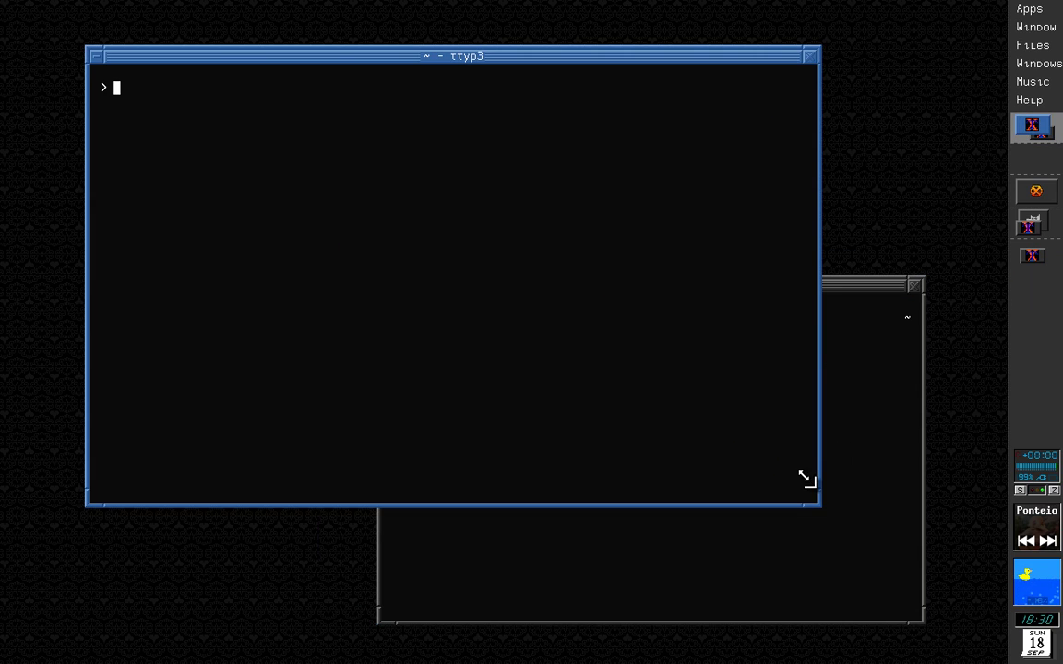
drag(815, 495, 984, 660)
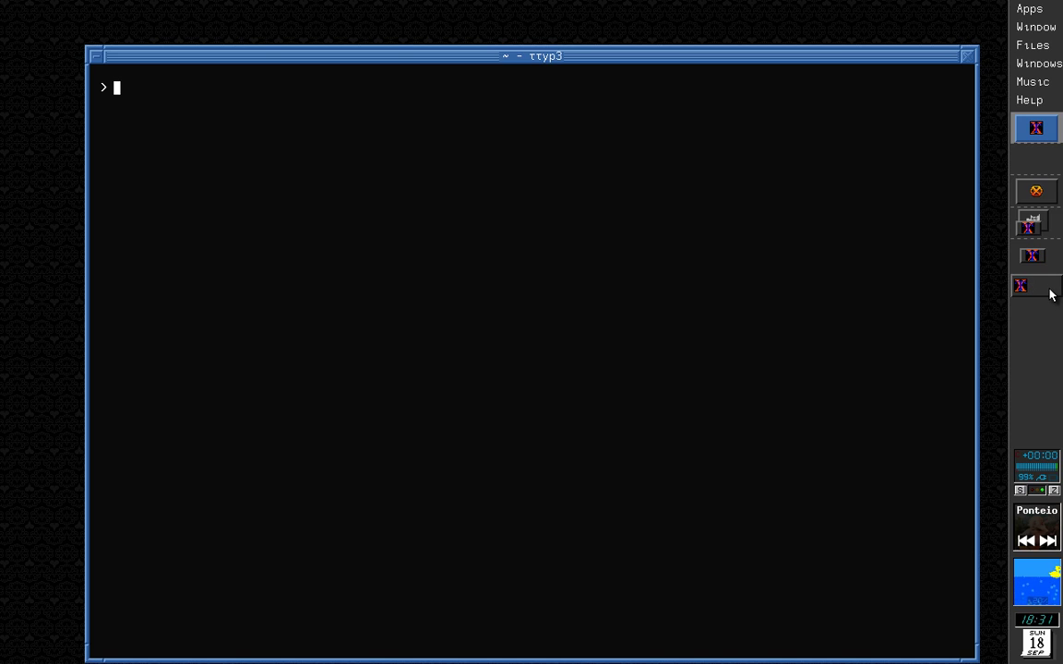
- Move ttyp4 over ttyp3 and close it, then reposition and close ttyp3
click(1020, 285)
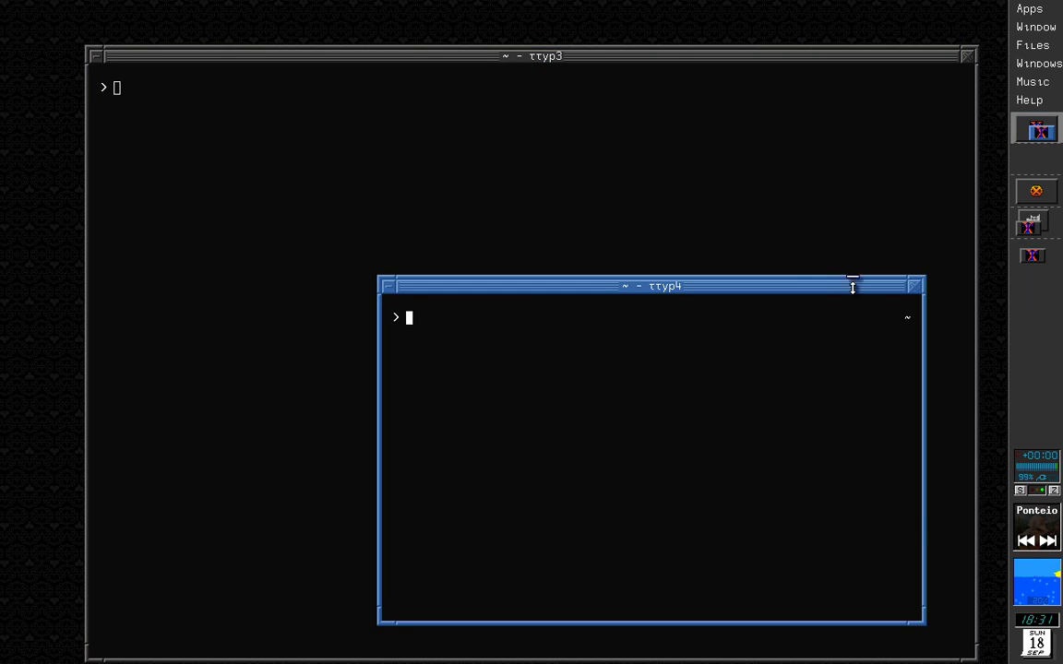
drag(819, 291, 721, 182)
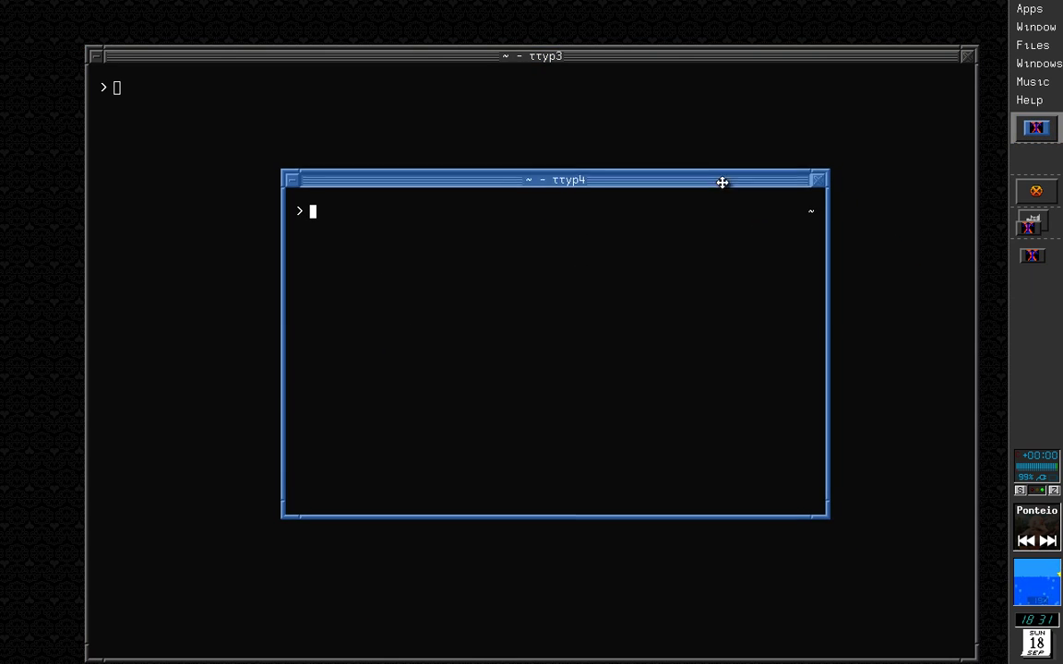
click(814, 176)
drag(930, 63, 910, 45)
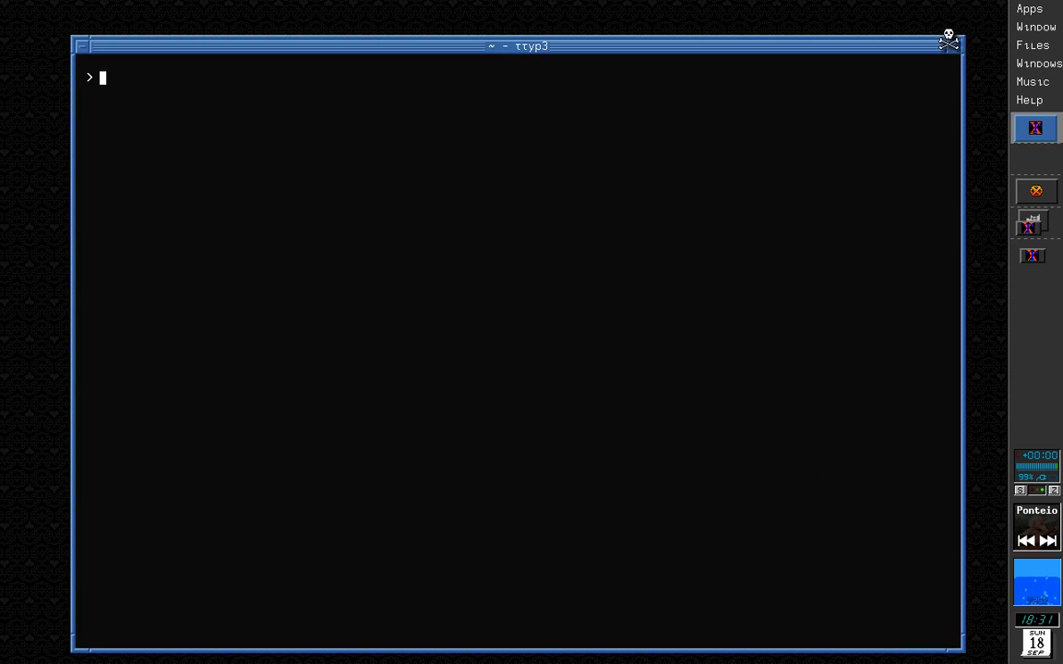
click(951, 43)
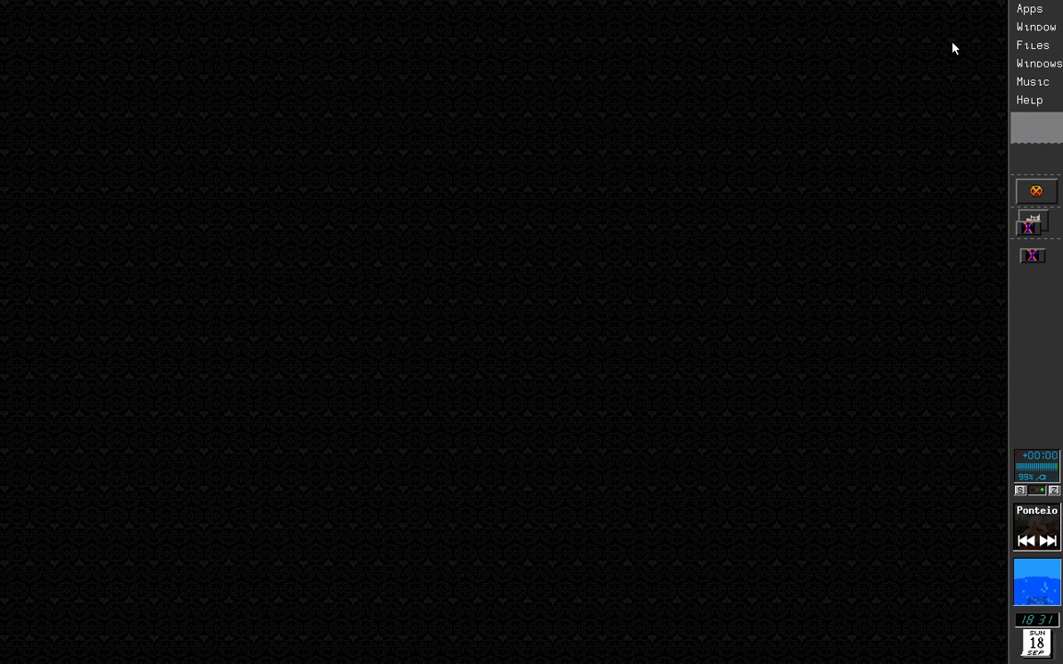
- Restore the GIMP image and ttyp1, then stamp green peppers in a row across the shirt
click(1028, 227)
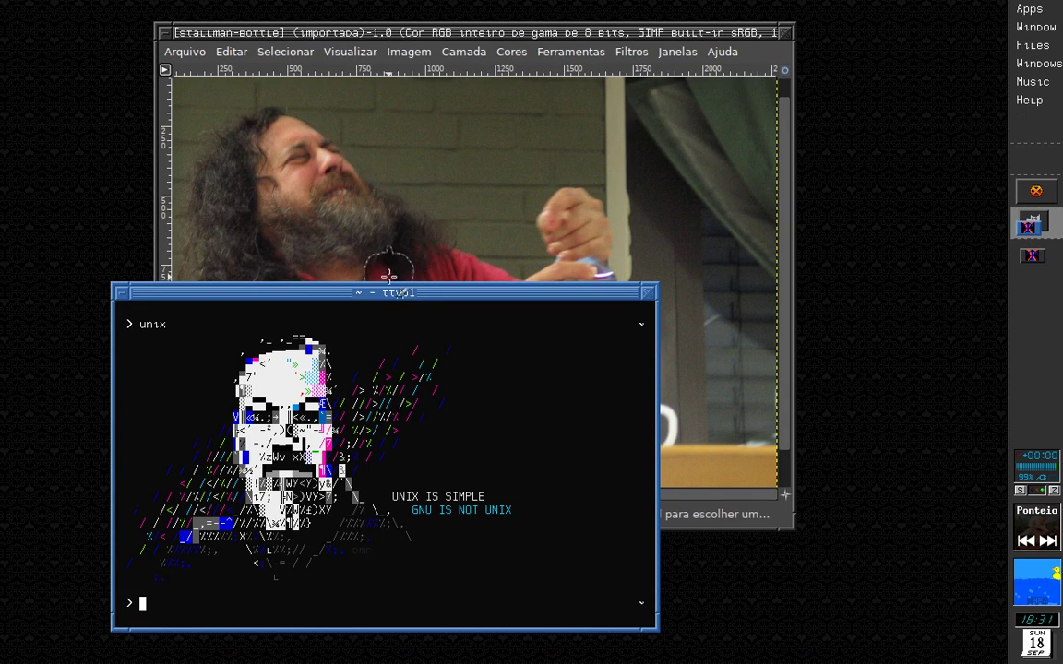
click(361, 35)
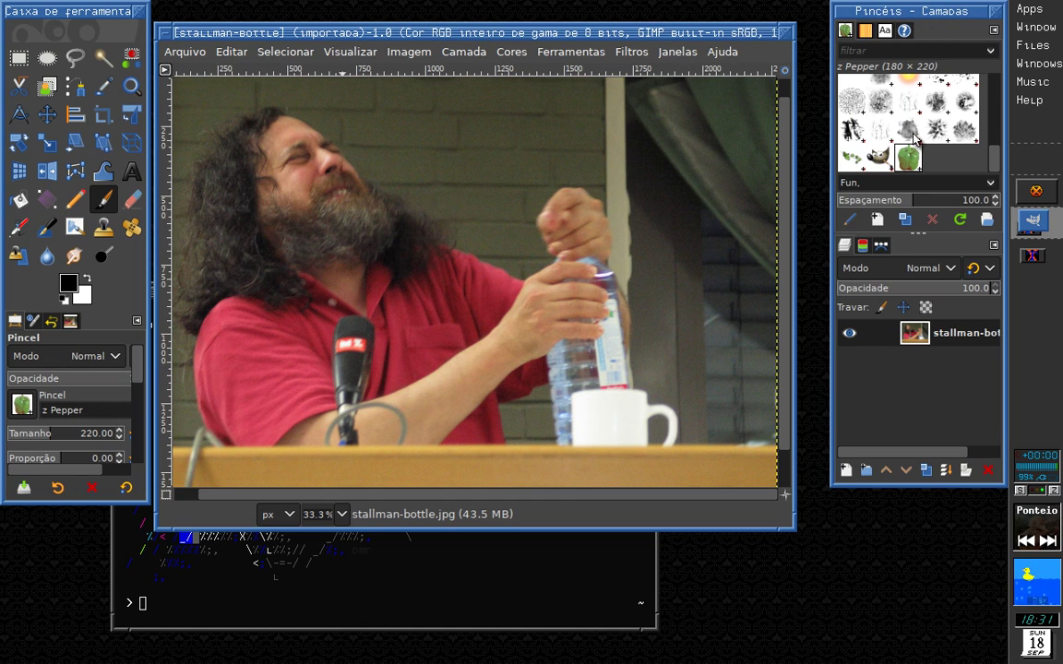
click(645, 165)
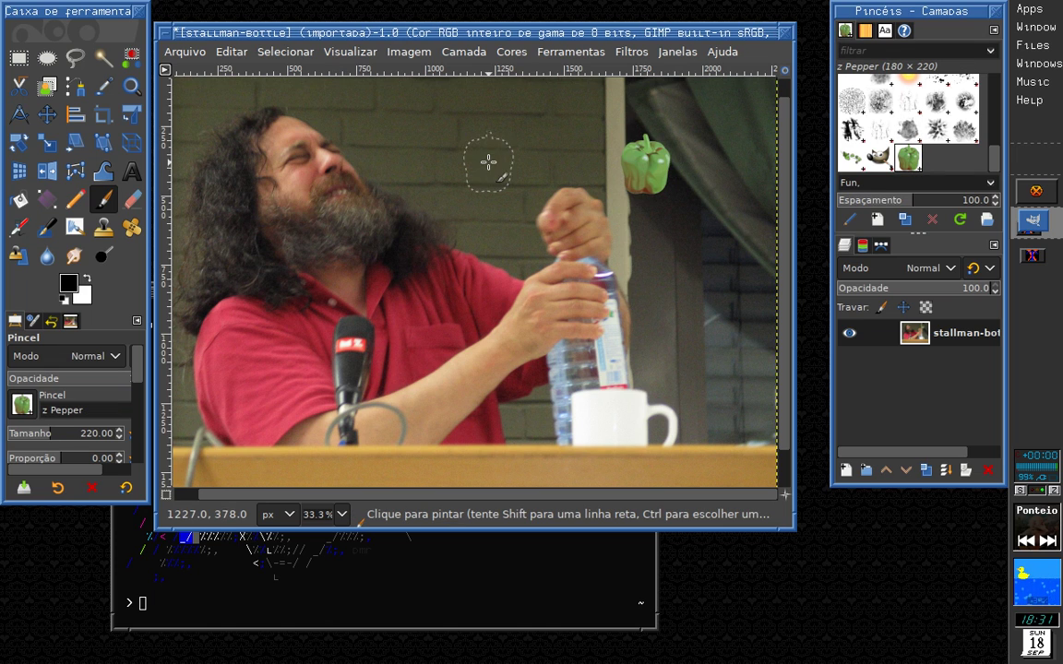
click(482, 158)
mouse_move(356, 225)
mouse_down()
mouse_move(476, 286)
mouse_move(780, 267)
mouse_move(786, 223)
mouse_up()
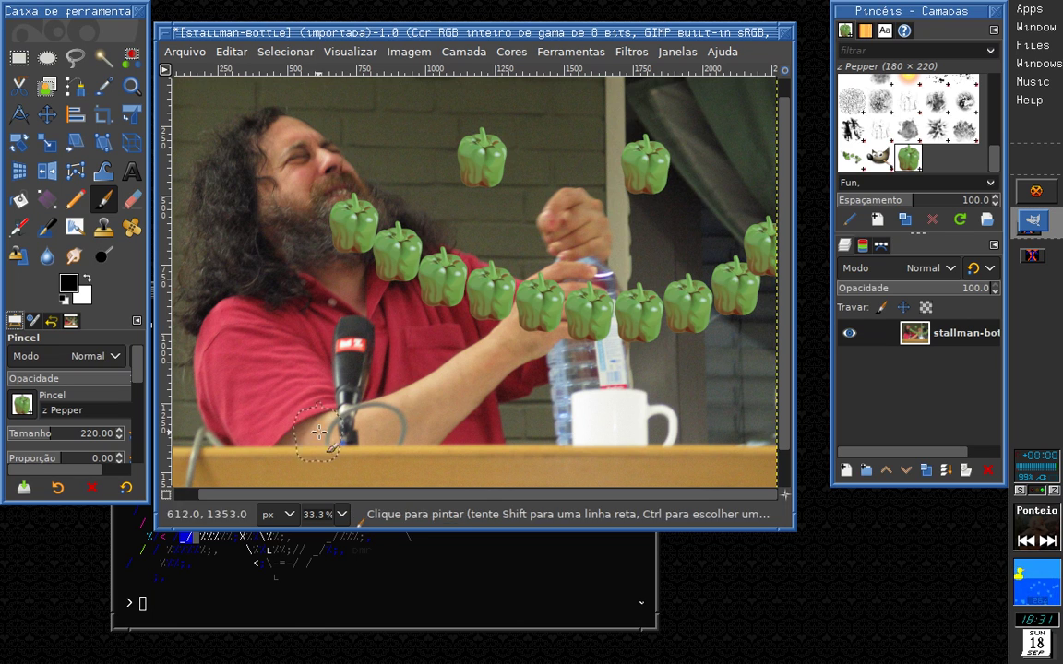
- Raise ttyp1 and shift it left and down, then raise GIMP and shift it slightly right
click(333, 563)
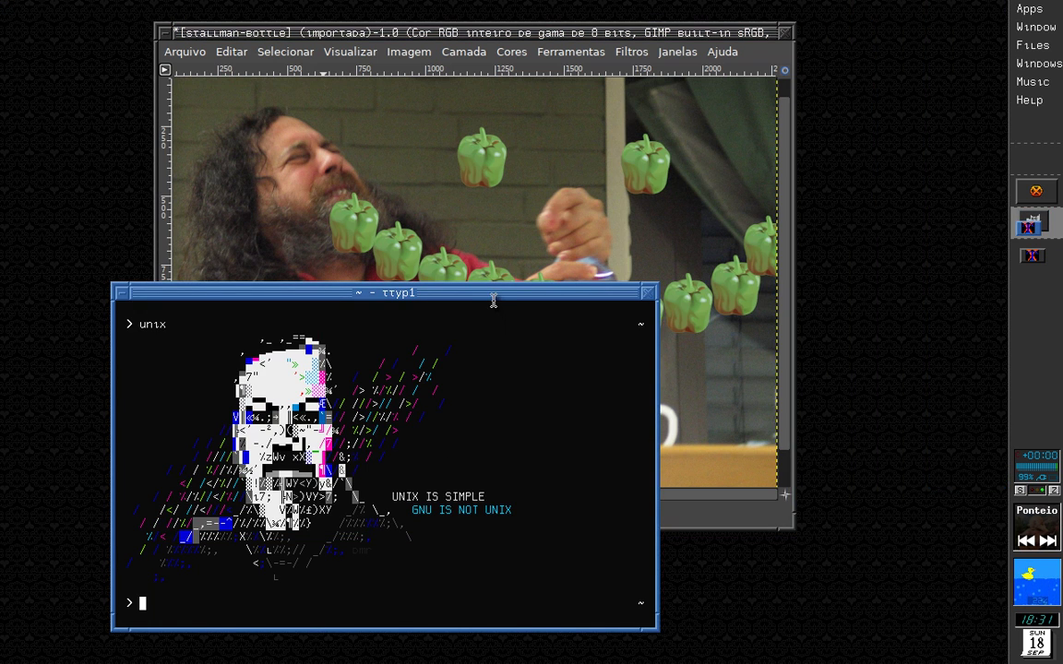
drag(493, 298, 422, 313)
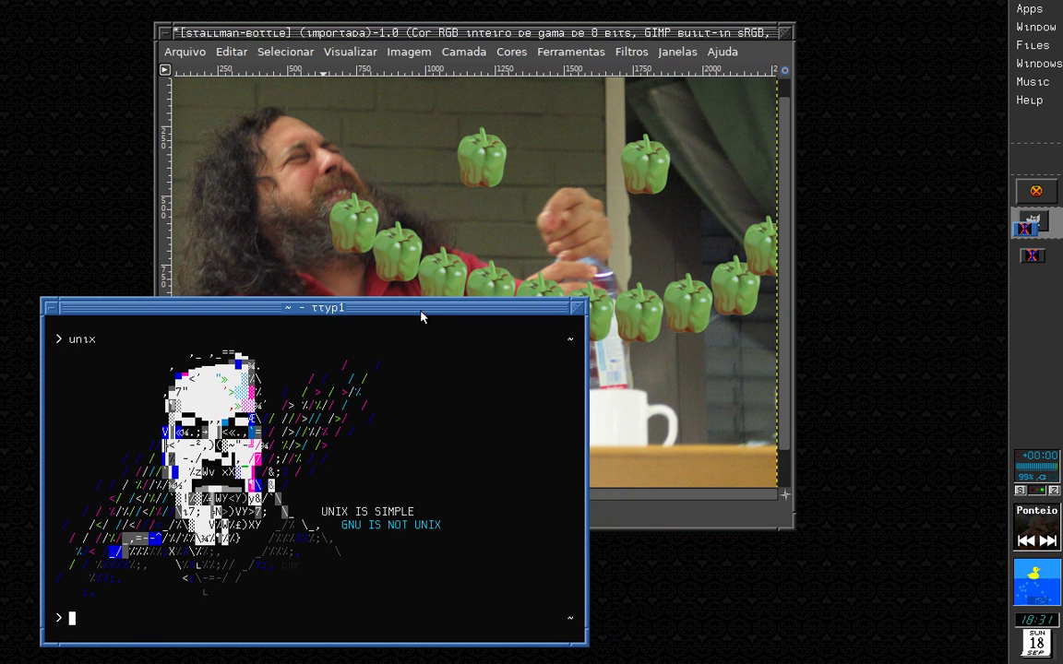
click(453, 34)
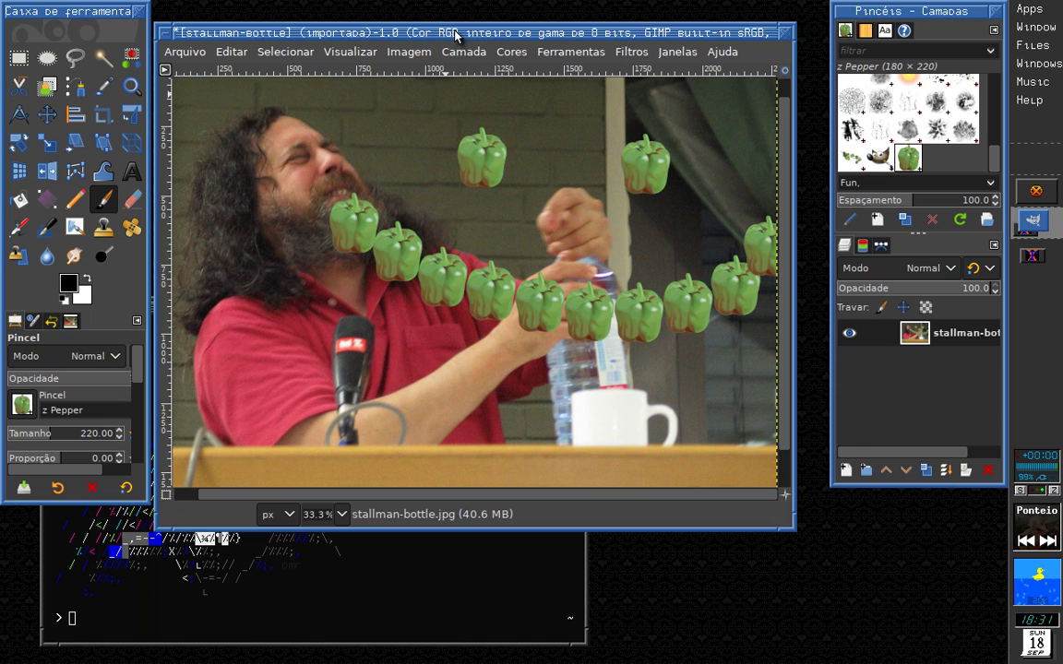
drag(474, 36, 485, 35)
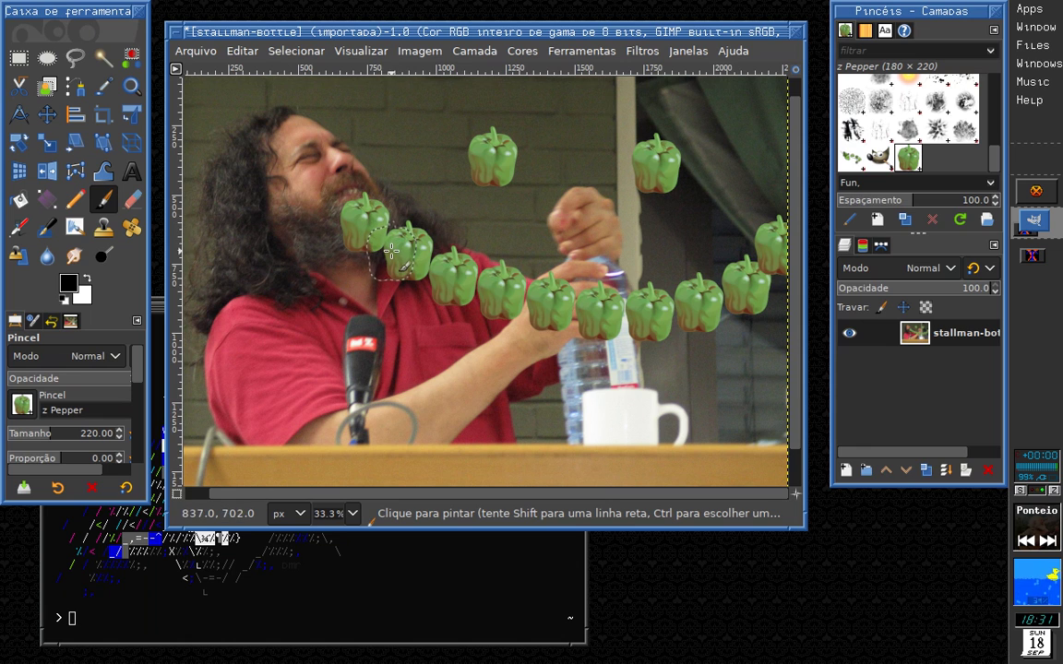
- Tear off the image context menu and drag the floating menu to the lower right
right_click(351, 297)
click(360, 300)
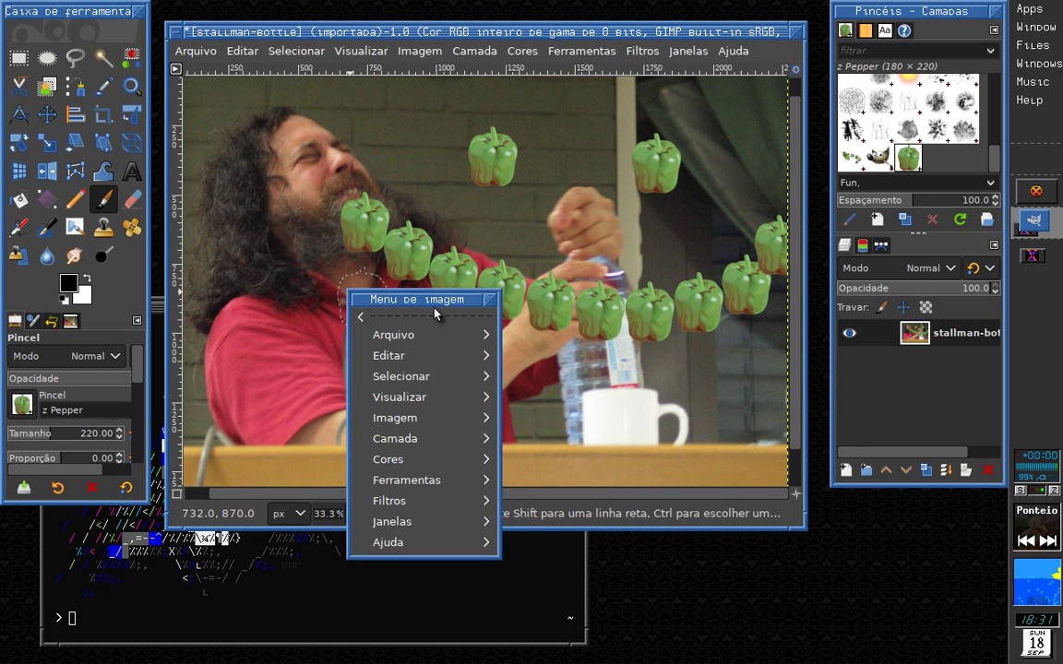
drag(439, 299, 722, 369)
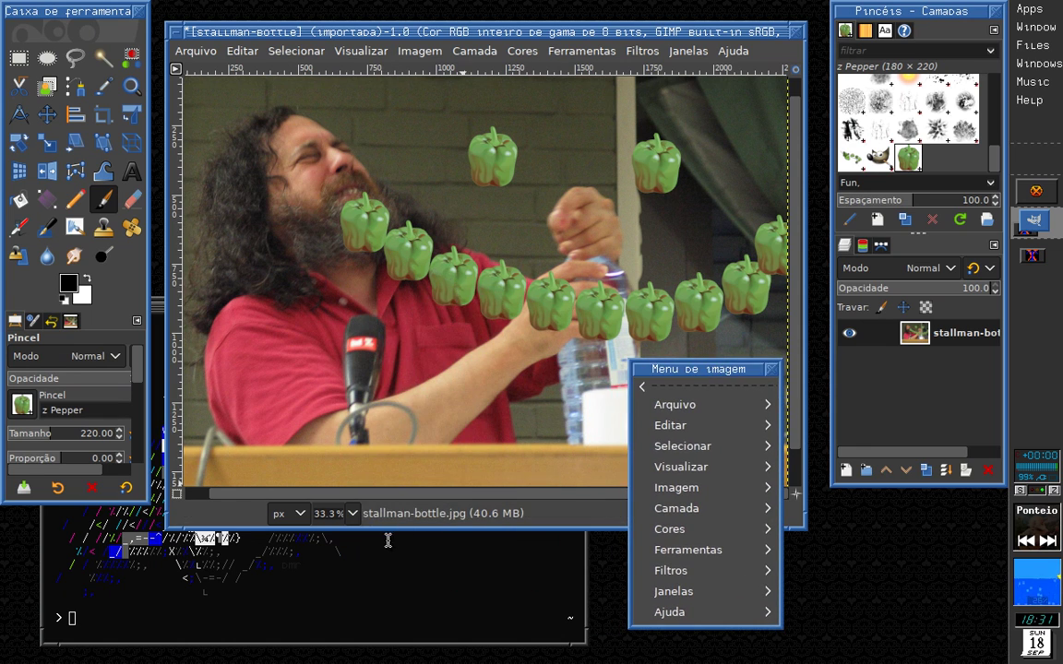
- Switch between the terminal and GIMP, then hide all windows to show the desktop
click(134, 599)
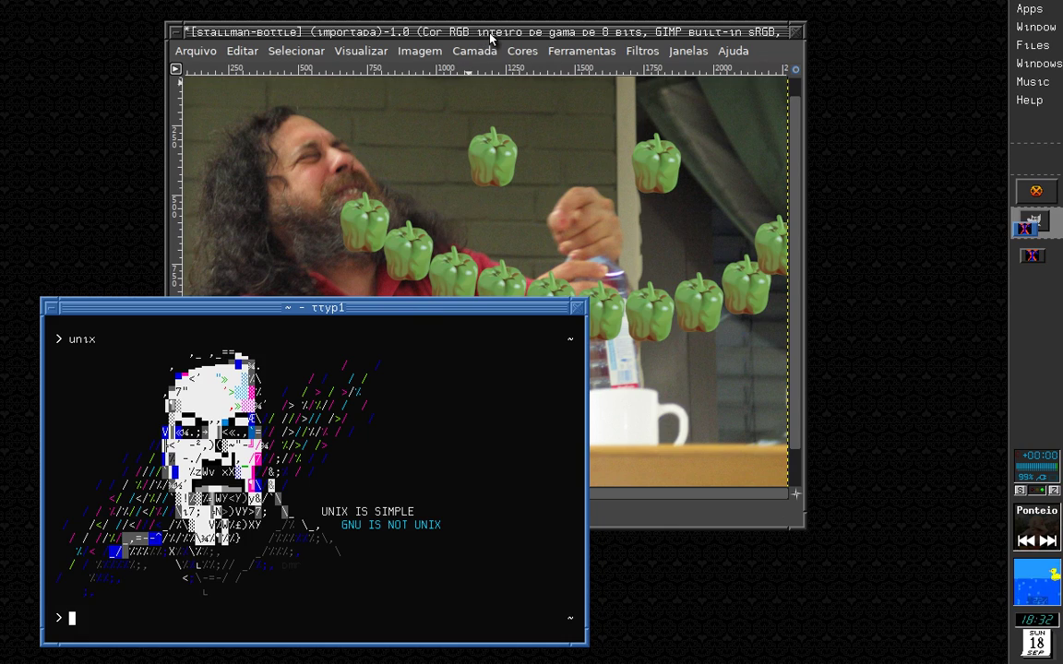
click(444, 32)
click(1038, 129)
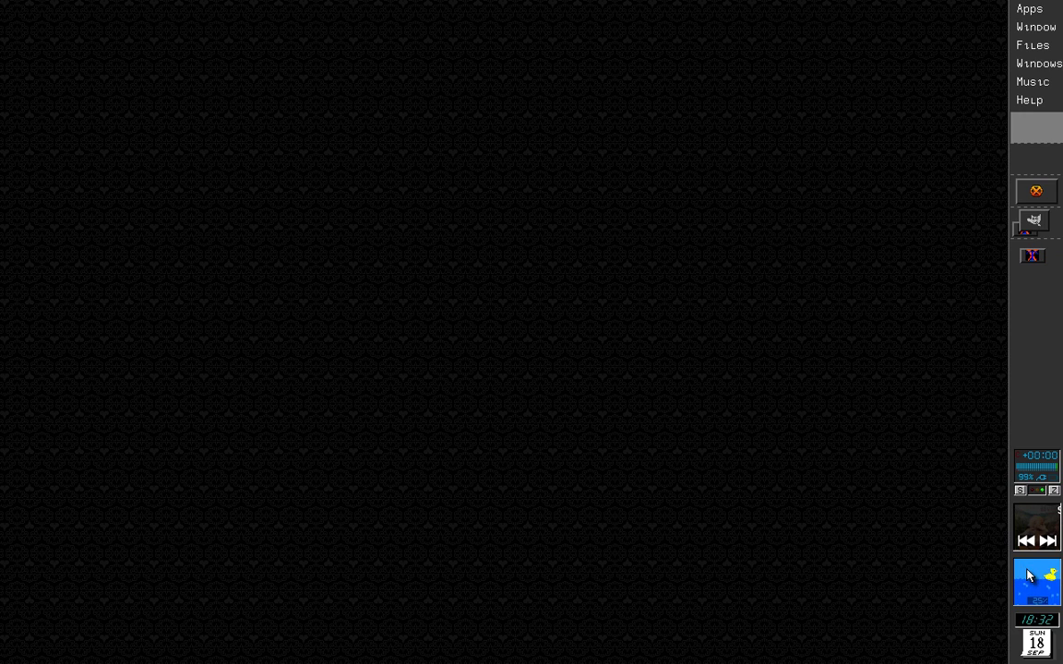
- Start music playback with play/pause in the pie menu's CD submenu
mouse_move(1036, 582)
click(444, 290)
mouse_move(295, 290)
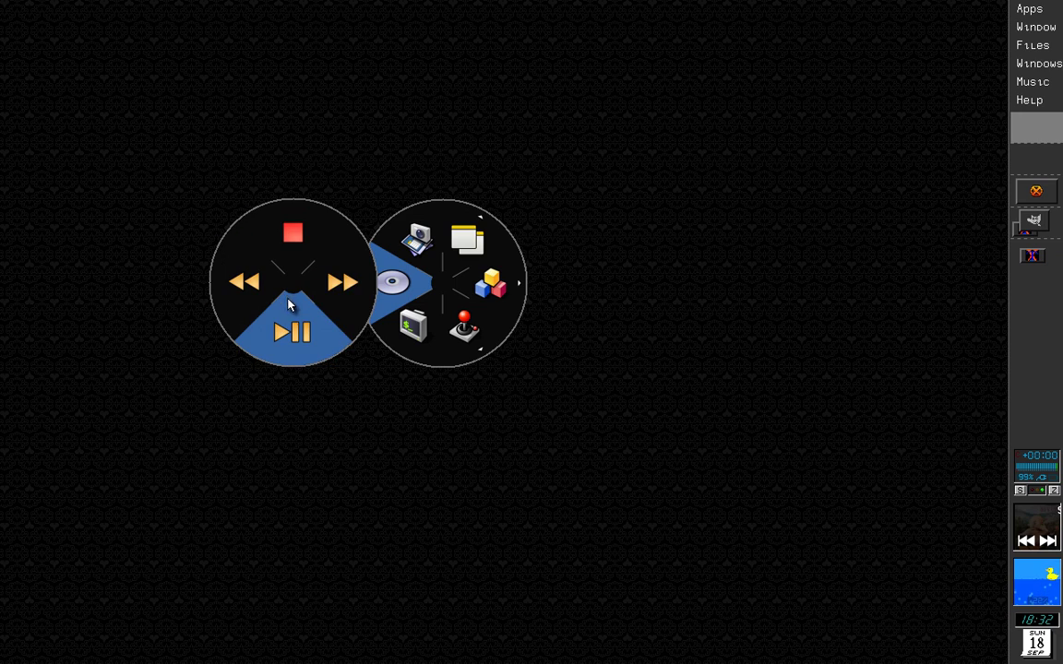
click(300, 313)
- Reopen the pie menu and launch the solitaire cards game from the Games slice
click(684, 383)
mouse_move(646, 378)
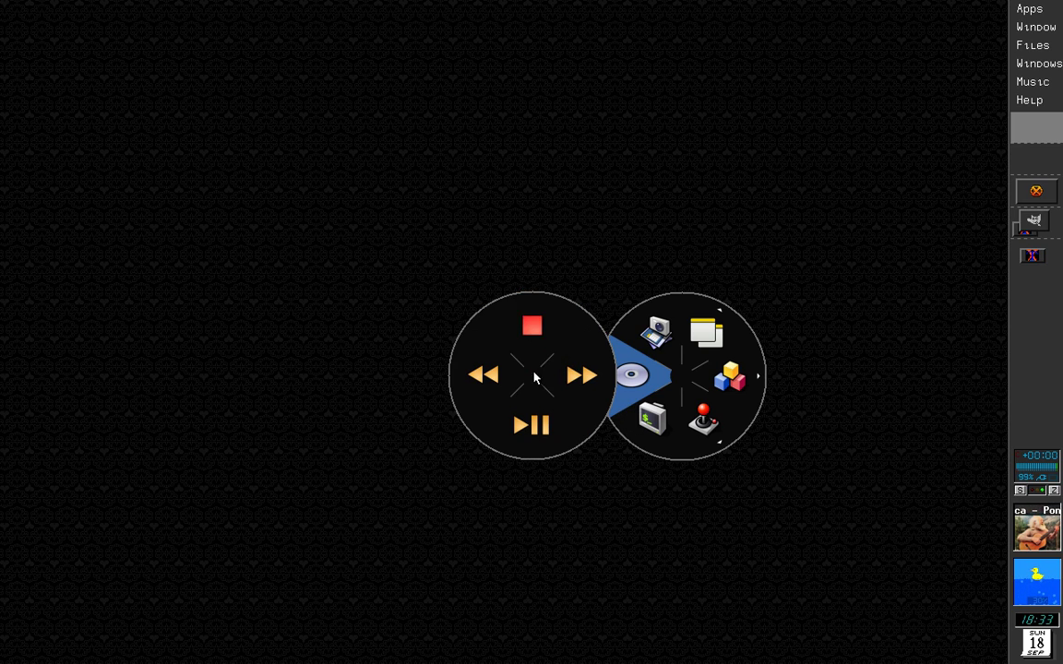
mouse_move(728, 378)
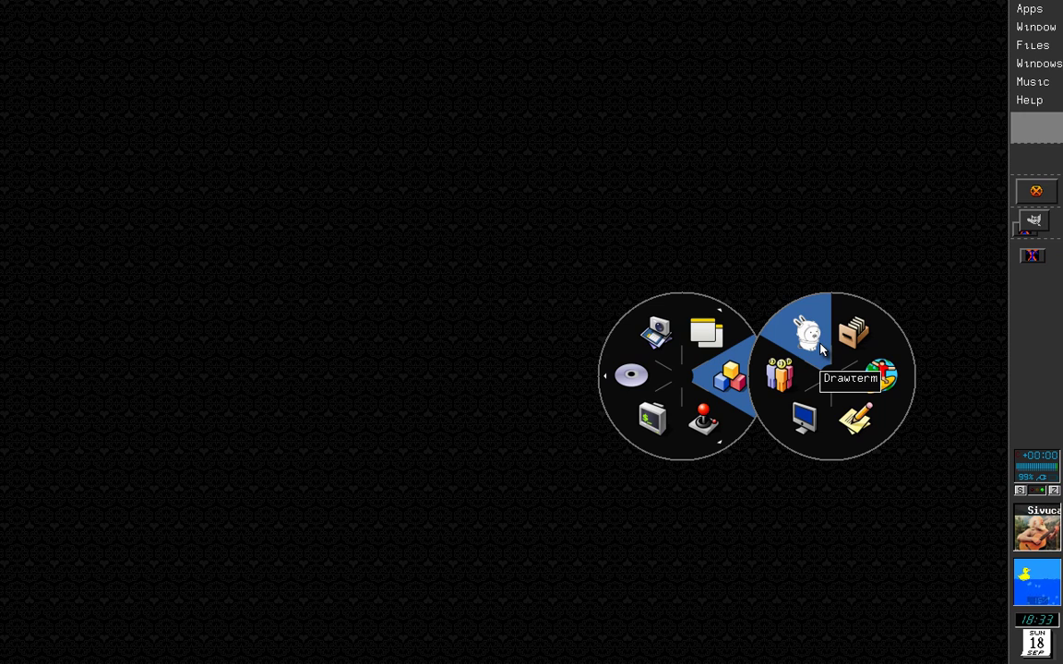
click(711, 225)
click(577, 304)
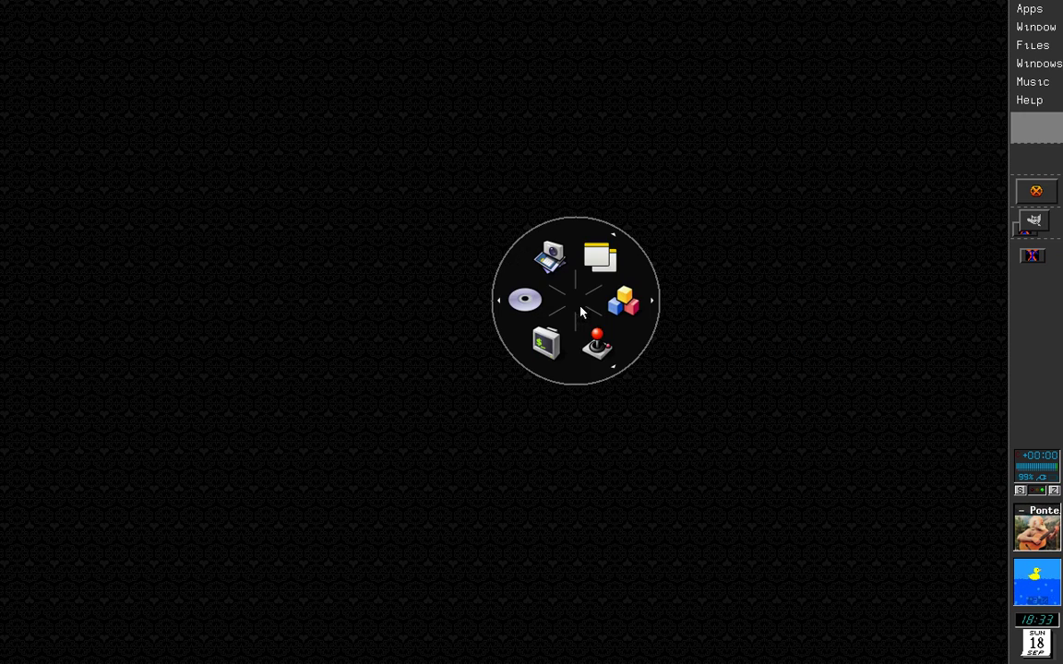
click(649, 429)
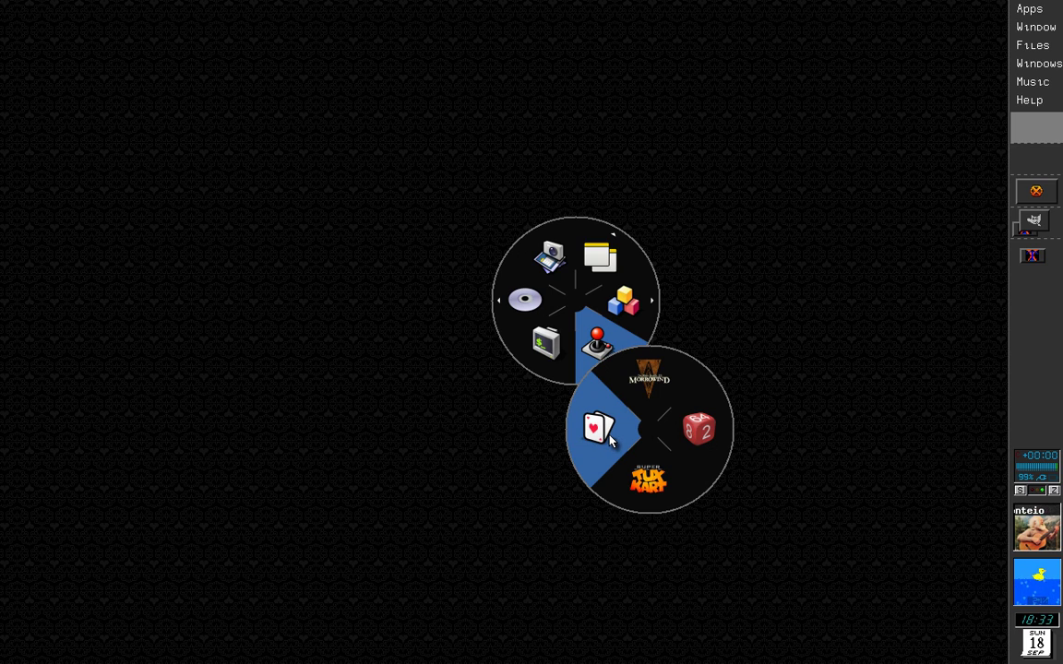
click(610, 441)
- Deal Spider's cards, move its window up and taller, quit with Q, then open Apps
click(152, 244)
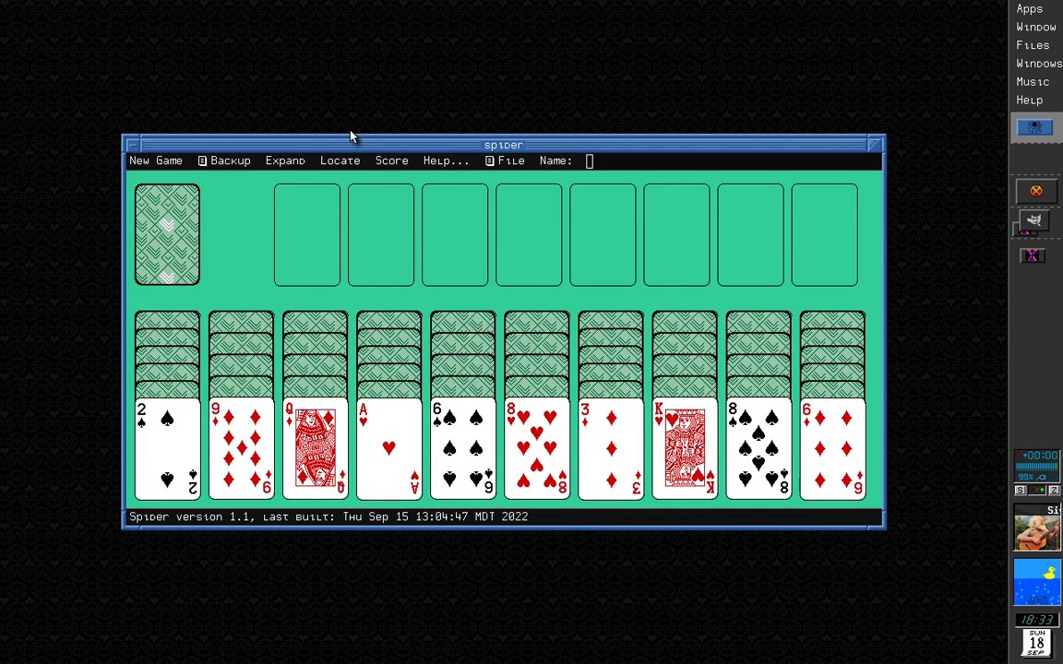
drag(356, 146, 356, 81)
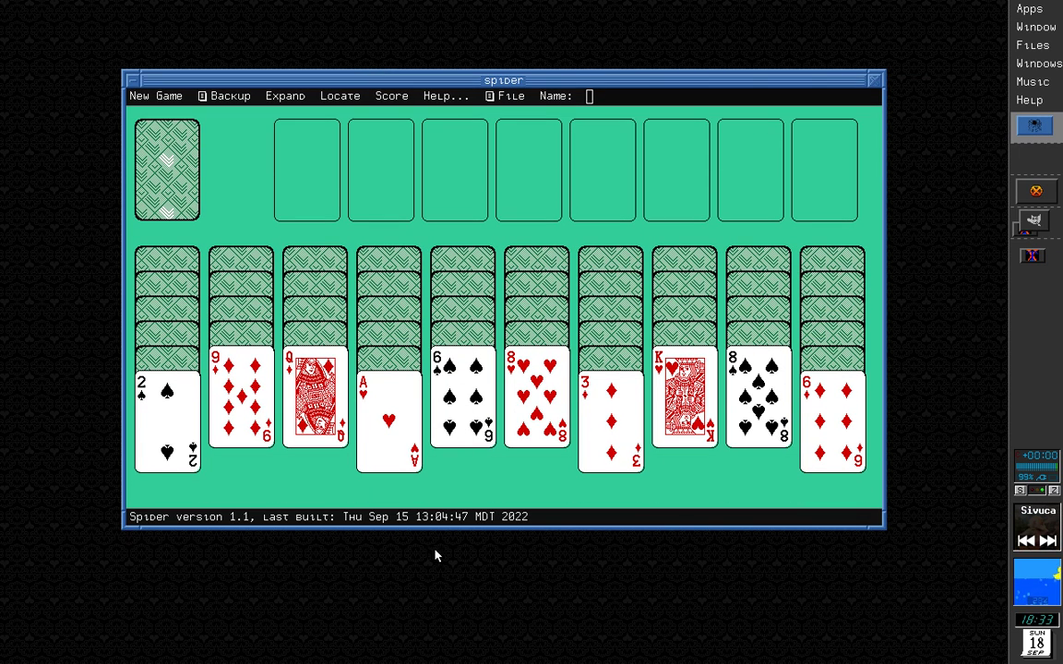
drag(418, 528, 419, 546)
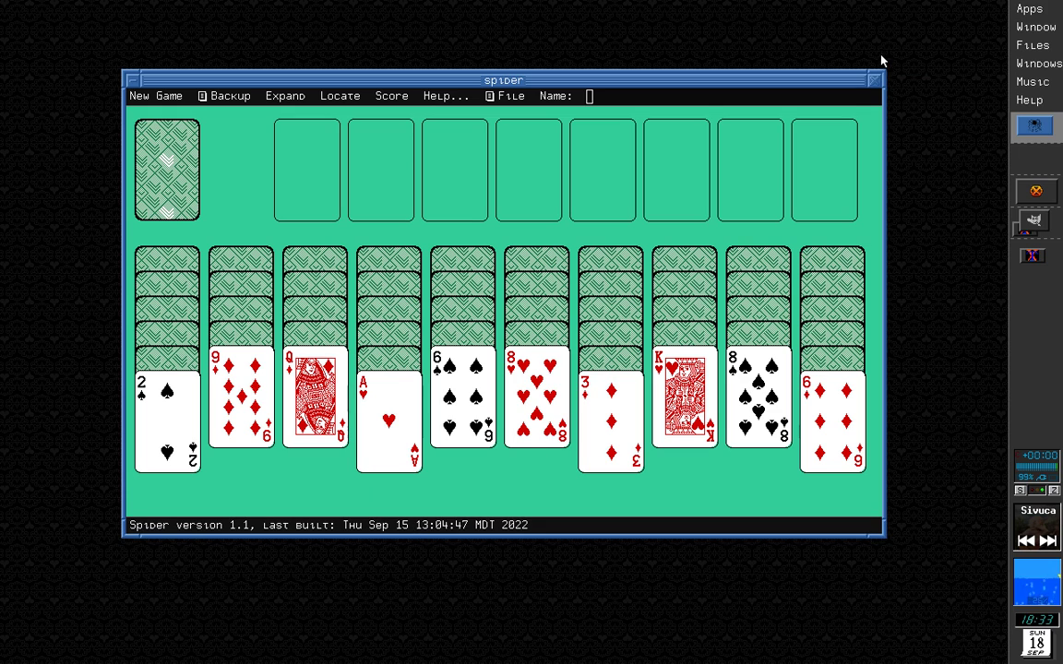
key(q)
click(1060, 7)
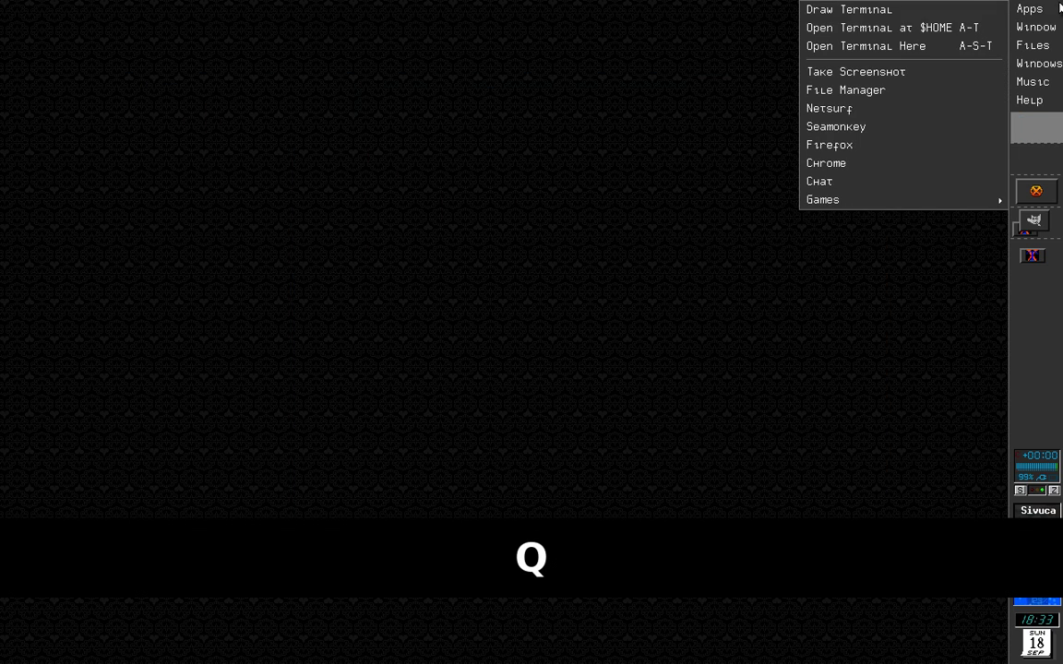
- Close the Apps list and search 'spid' in the Alt+Space launcher, highlighting Spider
mouse_move(868, 199)
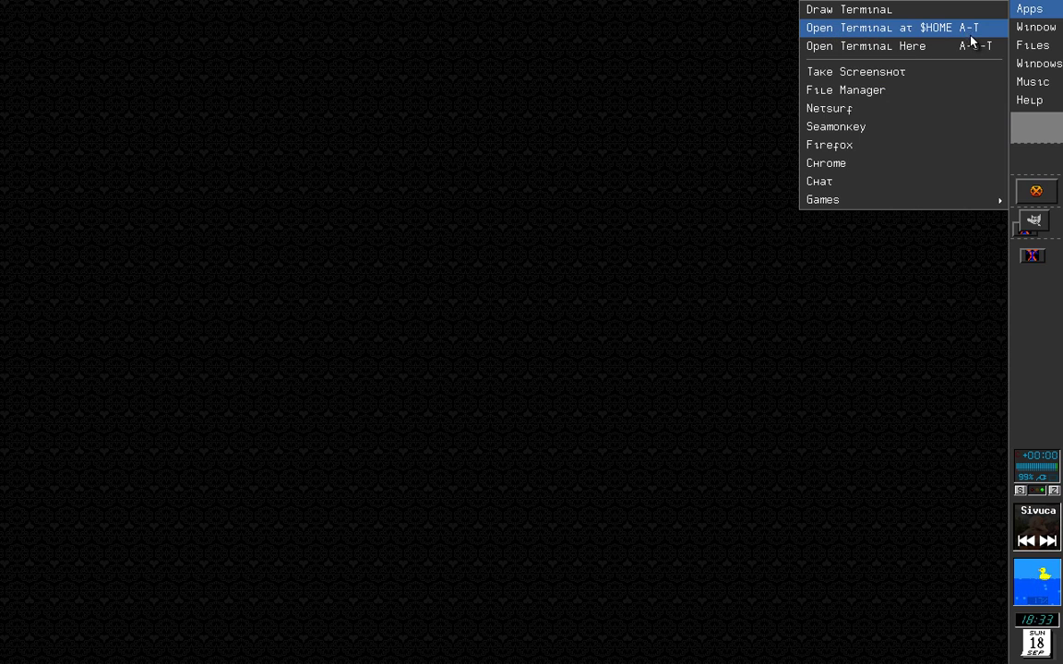
click(760, 71)
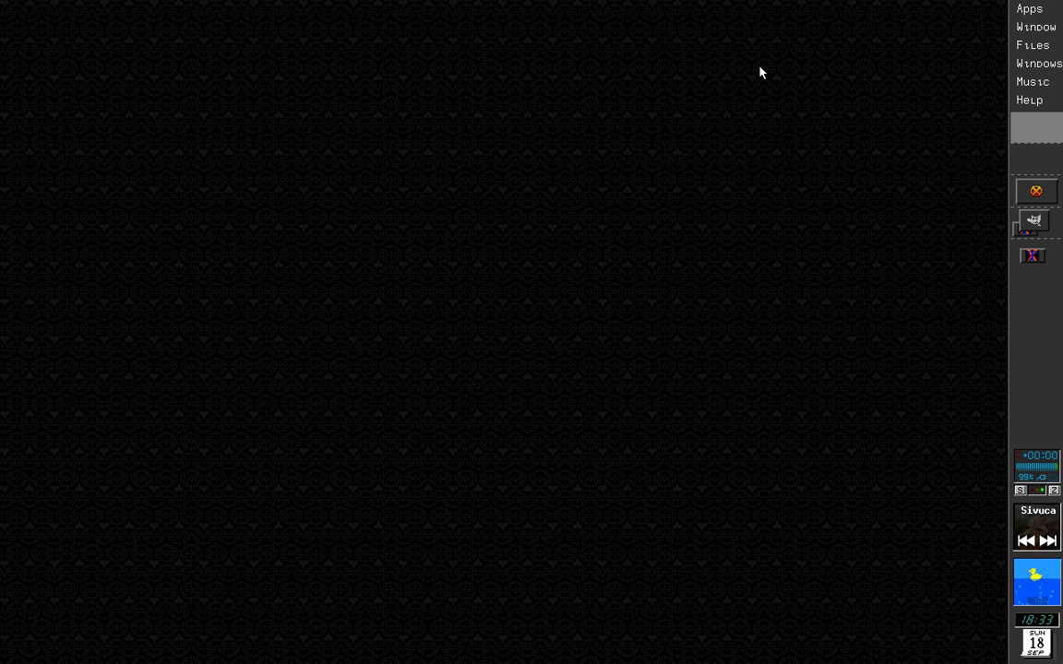
key(alt+space)
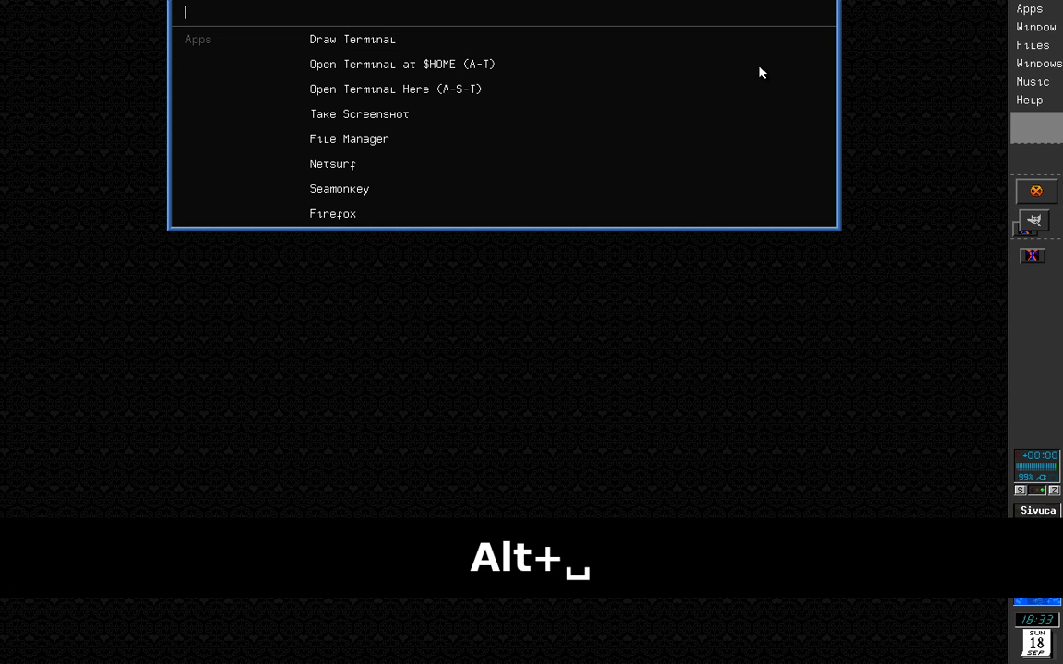
text(spid)
key(Tab)
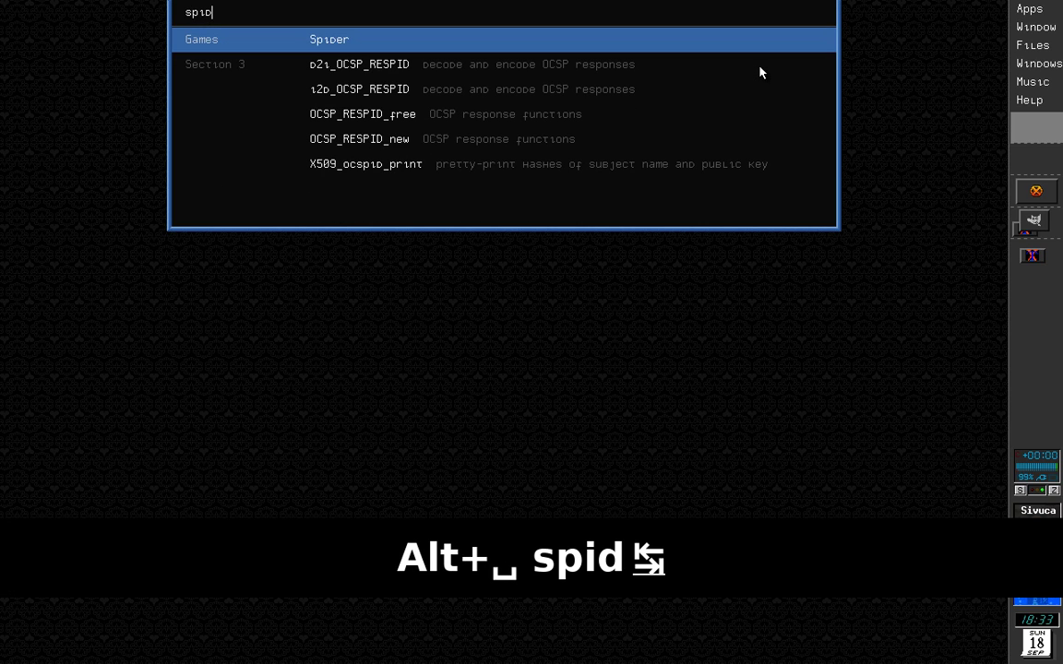
key(BackSpace)
key(BackSpace)
key(BackSpace)
key(BackSpace)
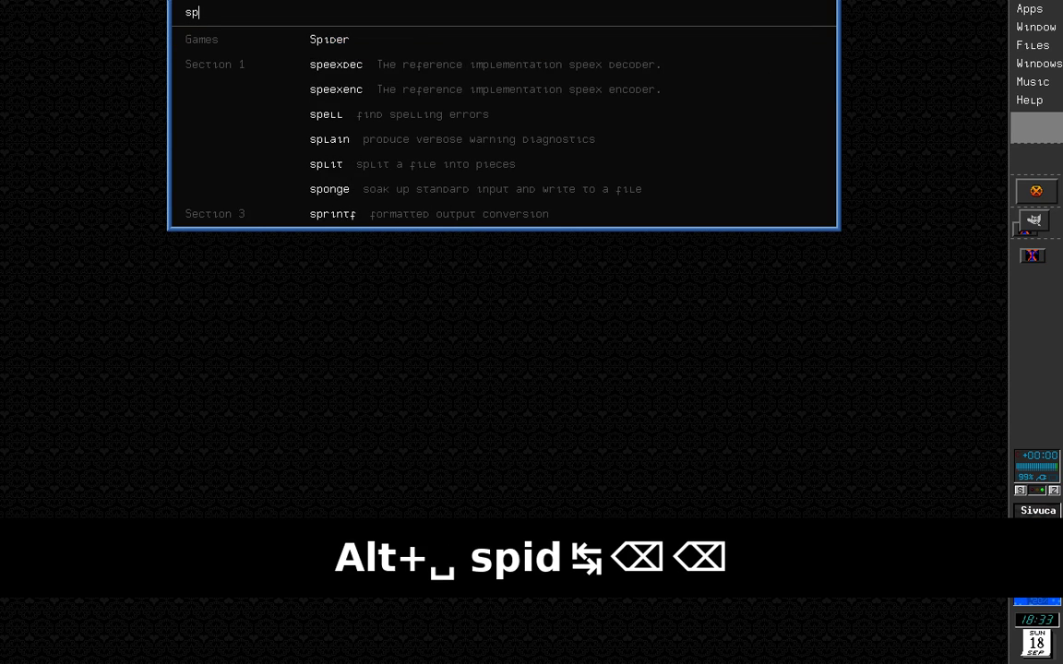
- Search 'netha' then 'netsur', highlighting Nethack and netsurf-gtk, then clear and dismiss the launcher
text(netha)
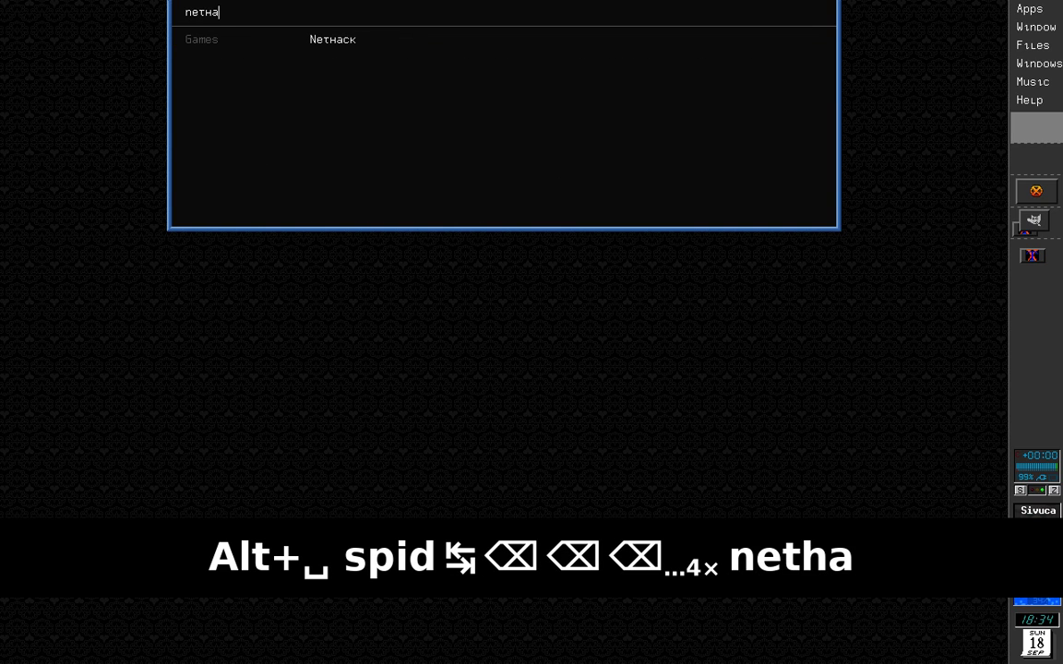
key(Tab)
key(BackSpace)
key(BackSpace)
key(BackSpace)
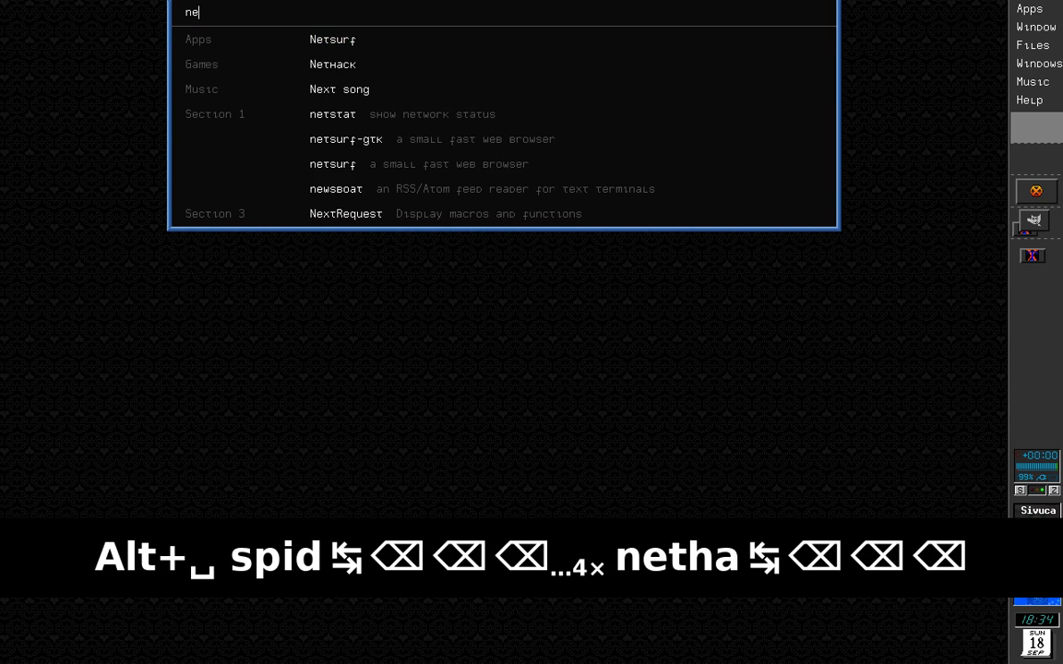
text(tsur)
key(Tab)
key(Tab)
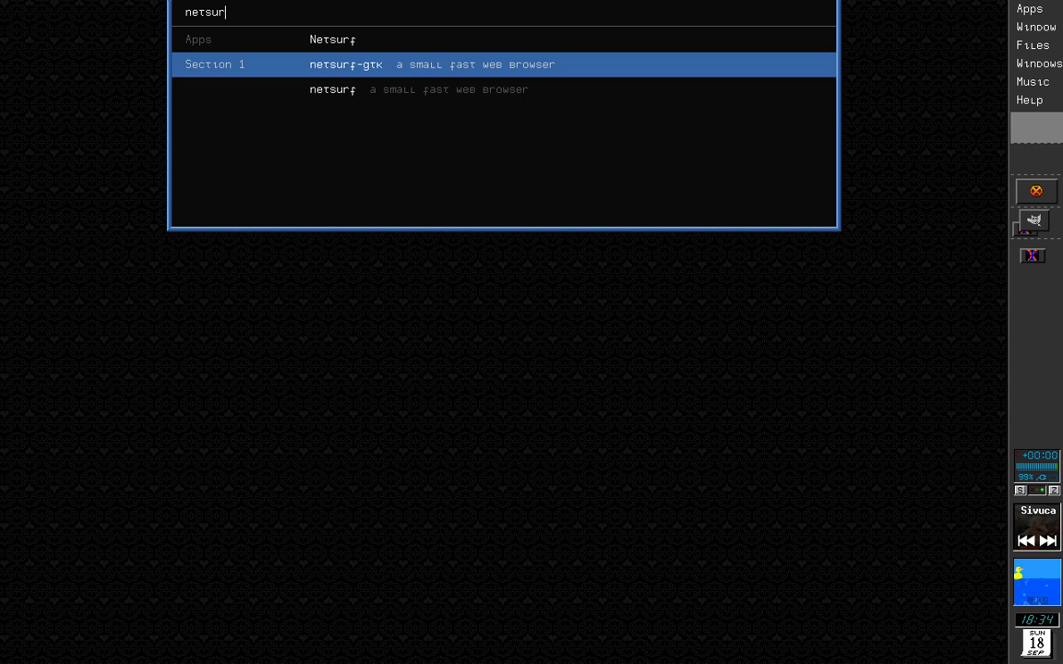
key(BackSpace)
key(BackSpace)
key(BackSpace)
key(BackSpace)
key(BackSpace)
key(BackSpace)
key(BackSpace)
key(BackSpace)
key(BackSpace)
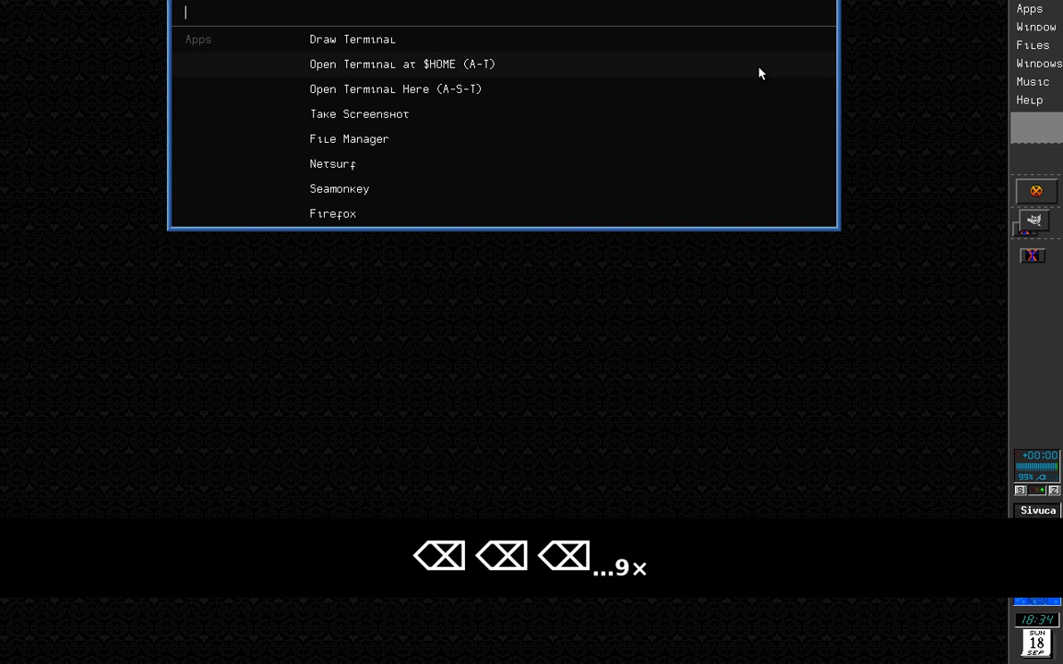
key(Escape)
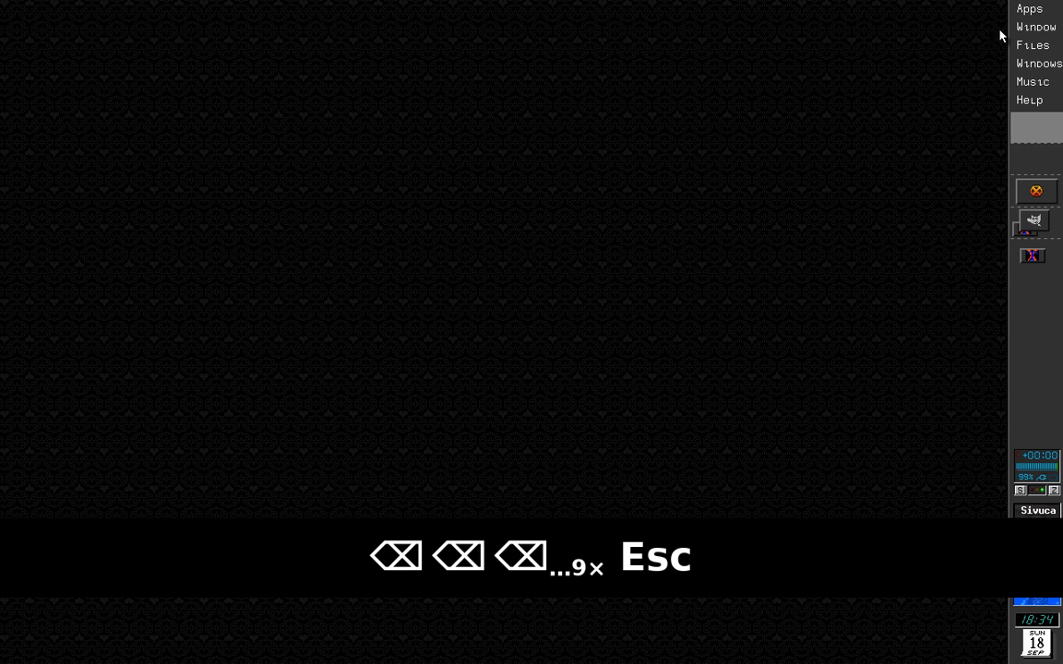
click(1033, 27)
- Launch NetSurf from Apps, hide it, and draw a new terminal from the pie menu
click(1028, 7)
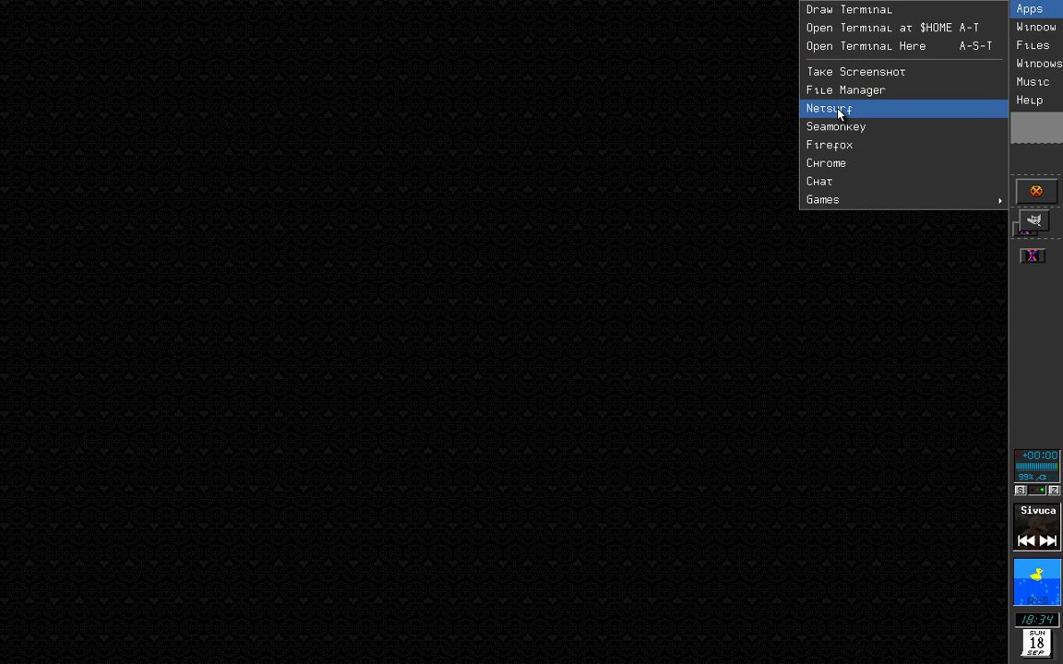
click(839, 109)
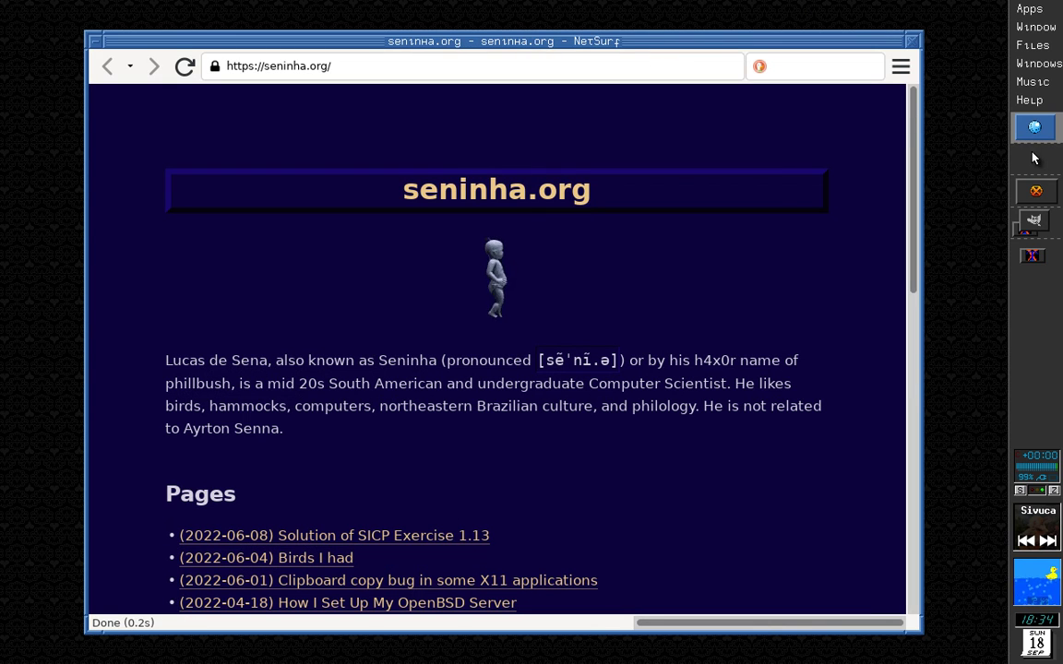
click(1044, 167)
right_click(769, 150)
click(794, 95)
drag(800, 73, 362, 410)
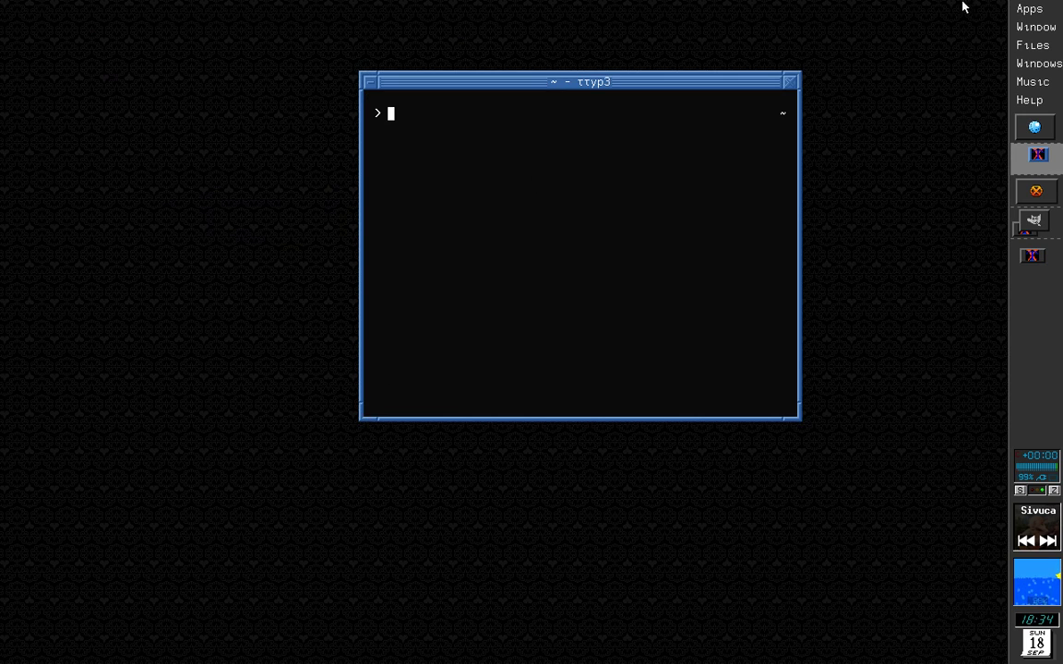
- Bring NetSurf back and nudge it left, then raise the terminal and make it sticky
click(1029, 8)
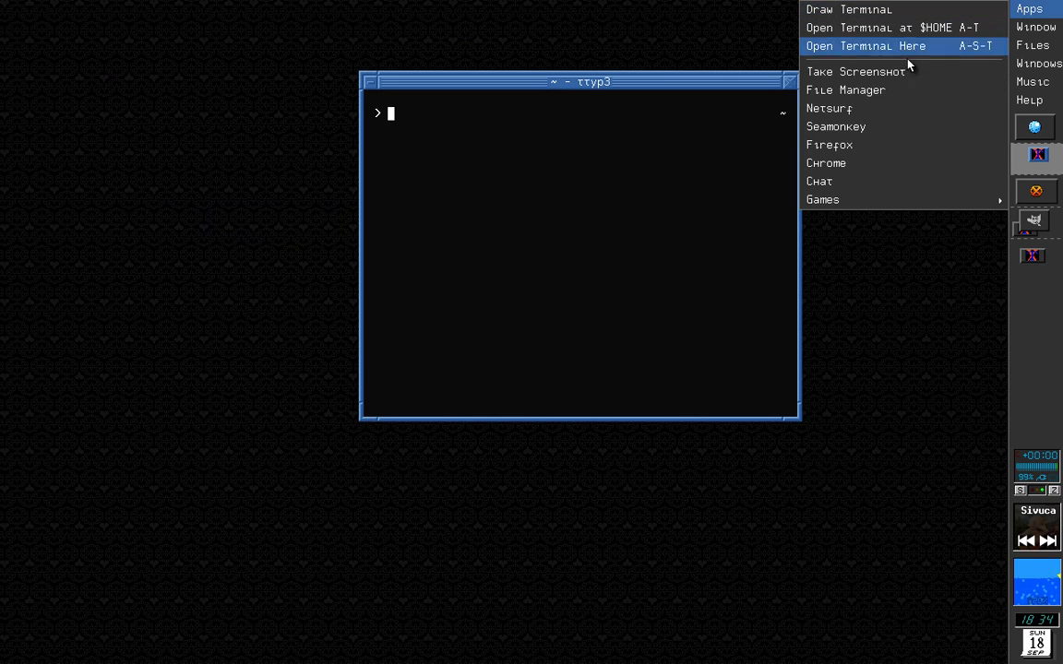
click(846, 111)
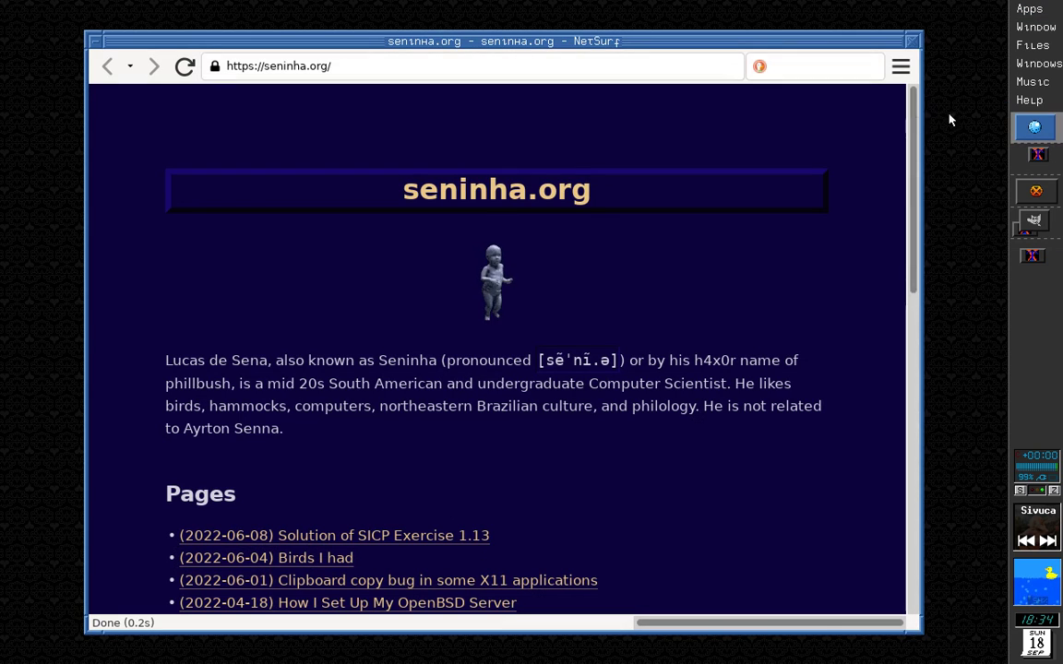
drag(282, 42, 269, 40)
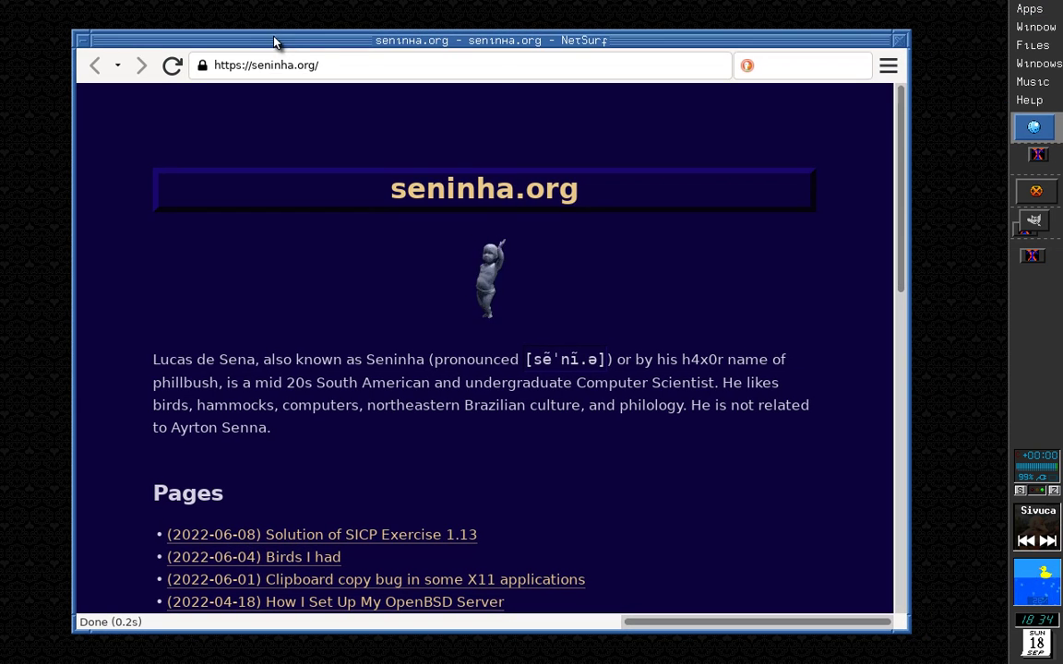
click(1038, 157)
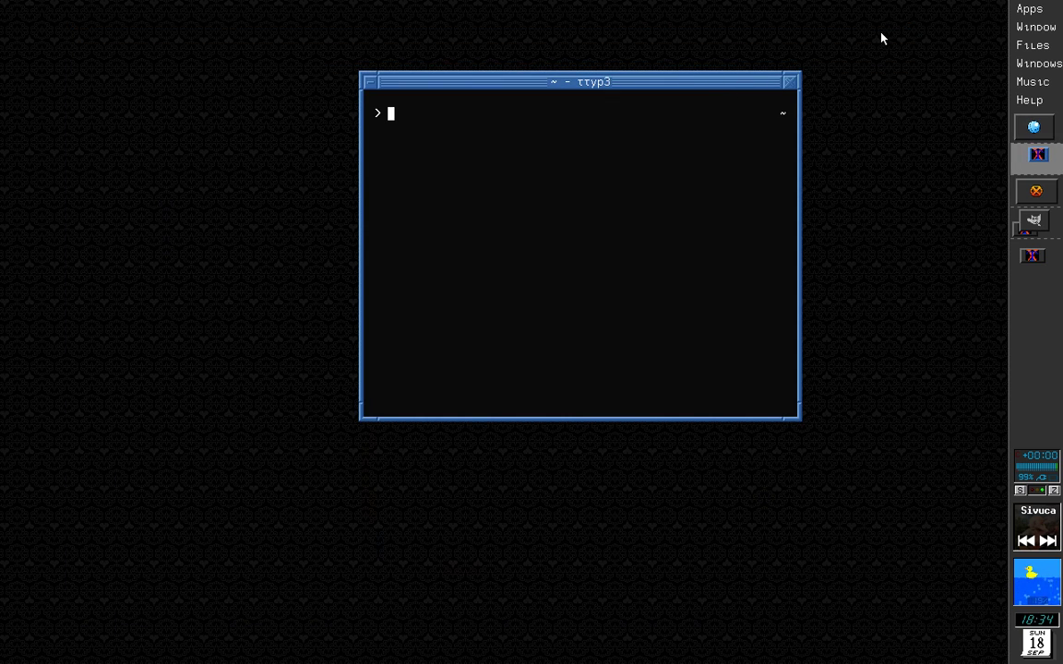
click(1035, 28)
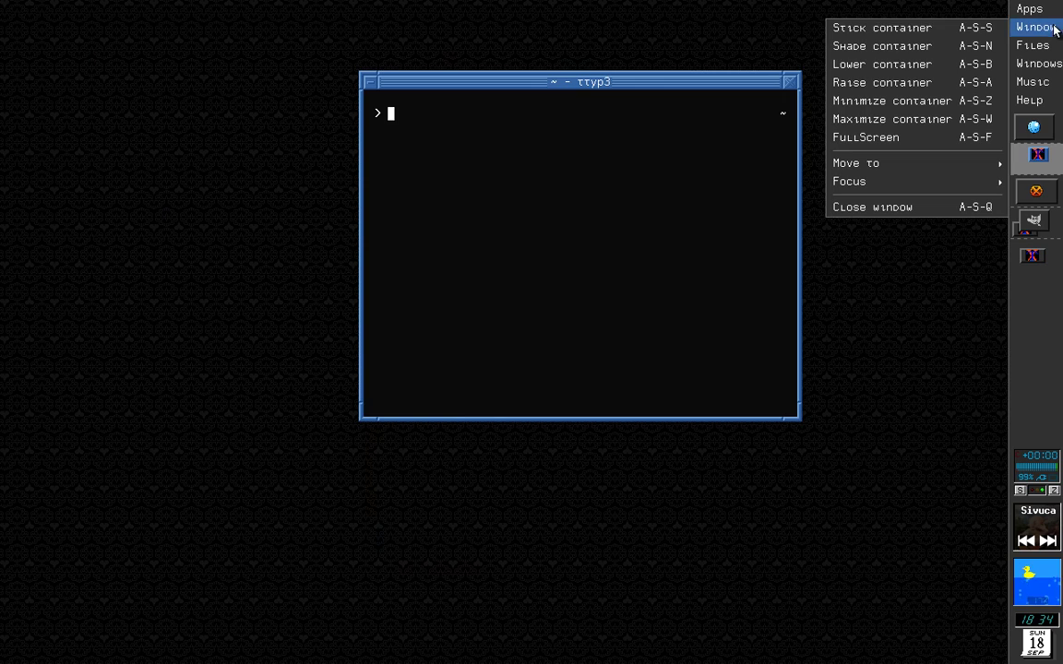
click(922, 36)
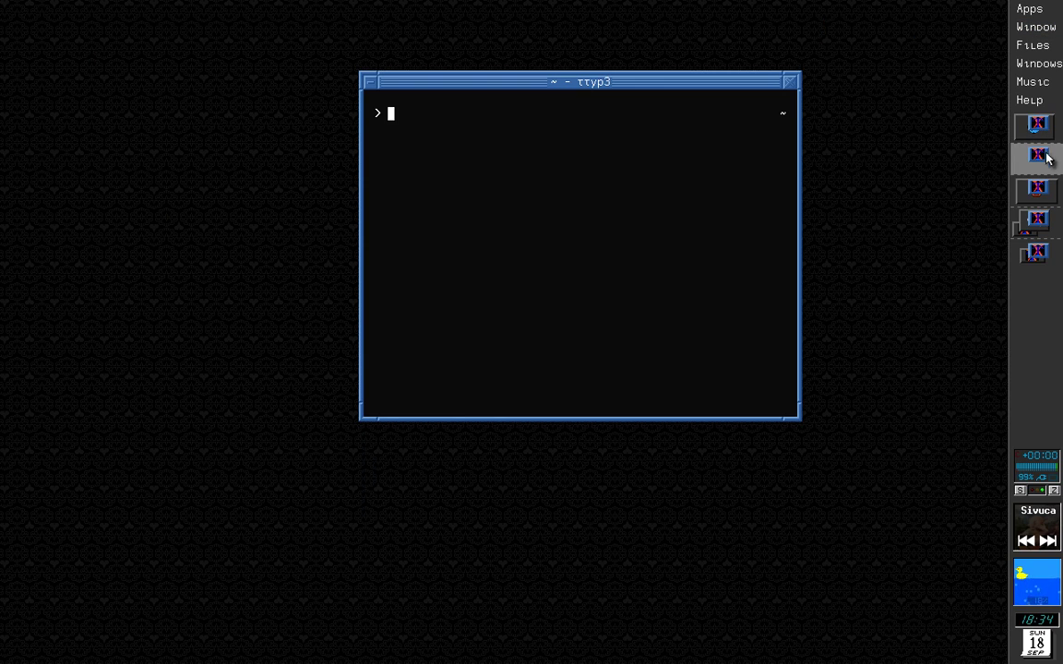
- Unstick the terminal, shade it and move it left, then unshade it with Alt+N
click(1034, 28)
click(927, 30)
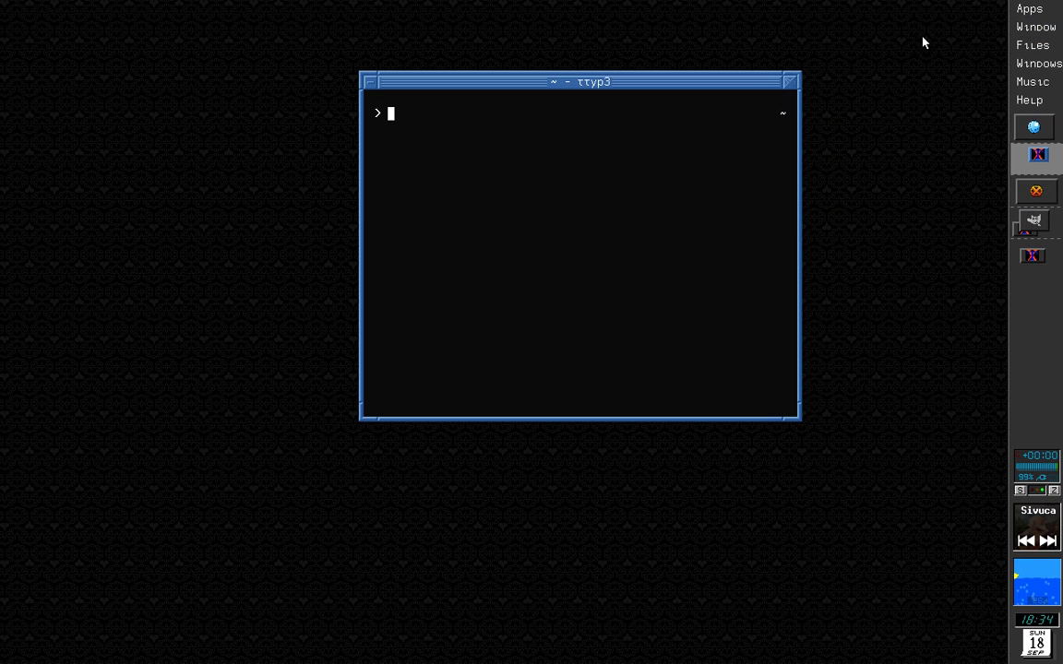
click(1030, 33)
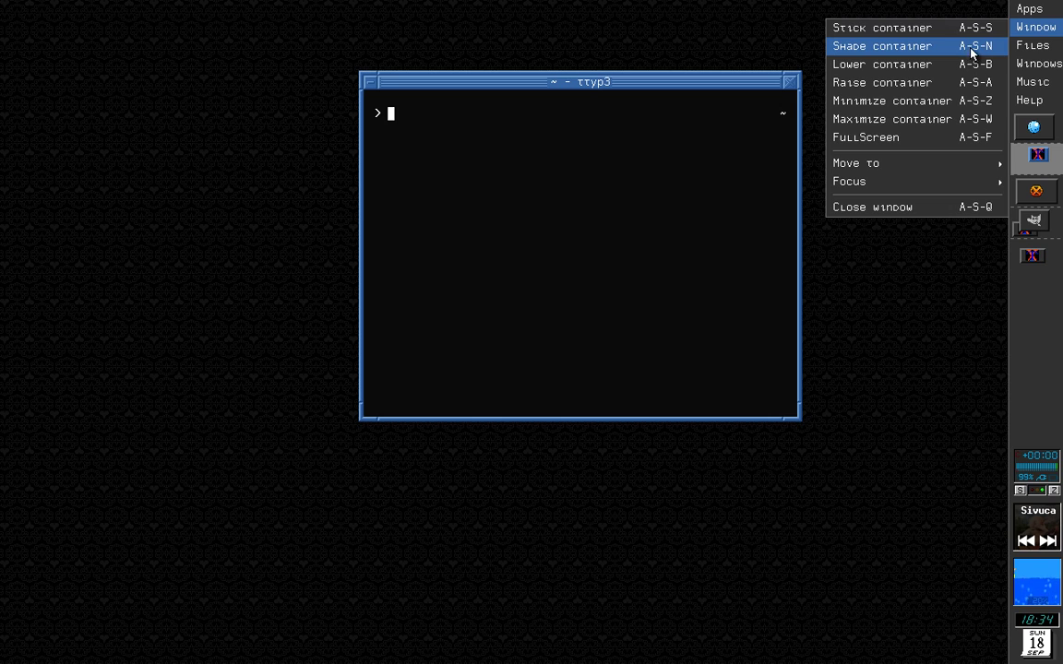
click(896, 54)
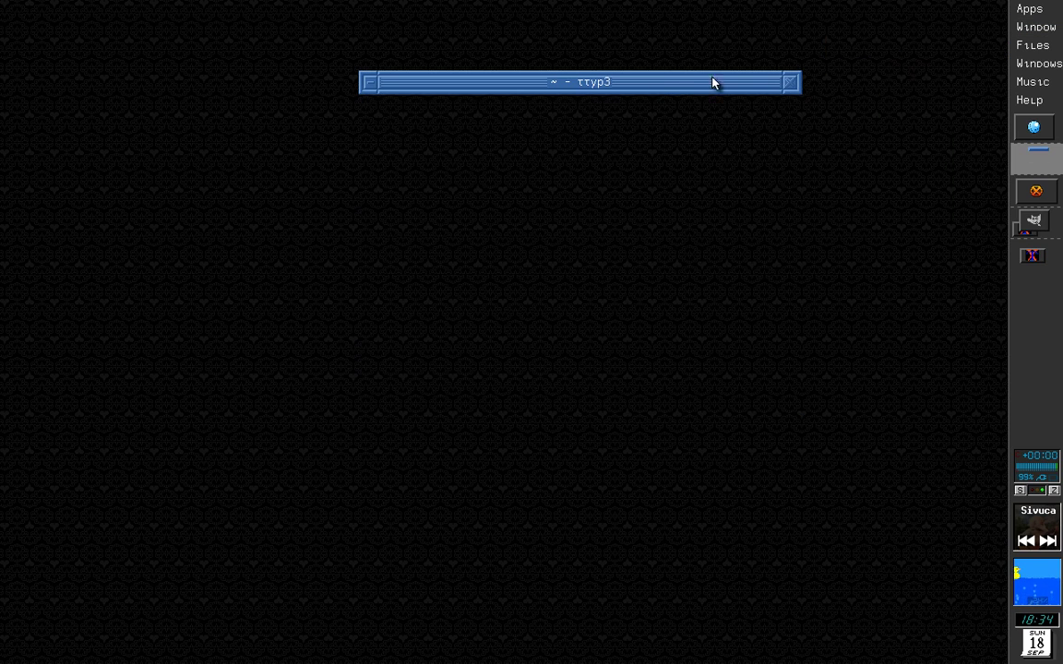
mouse_move(657, 86)
mouse_down()
mouse_move(522, 150)
mouse_move(686, 74)
mouse_up()
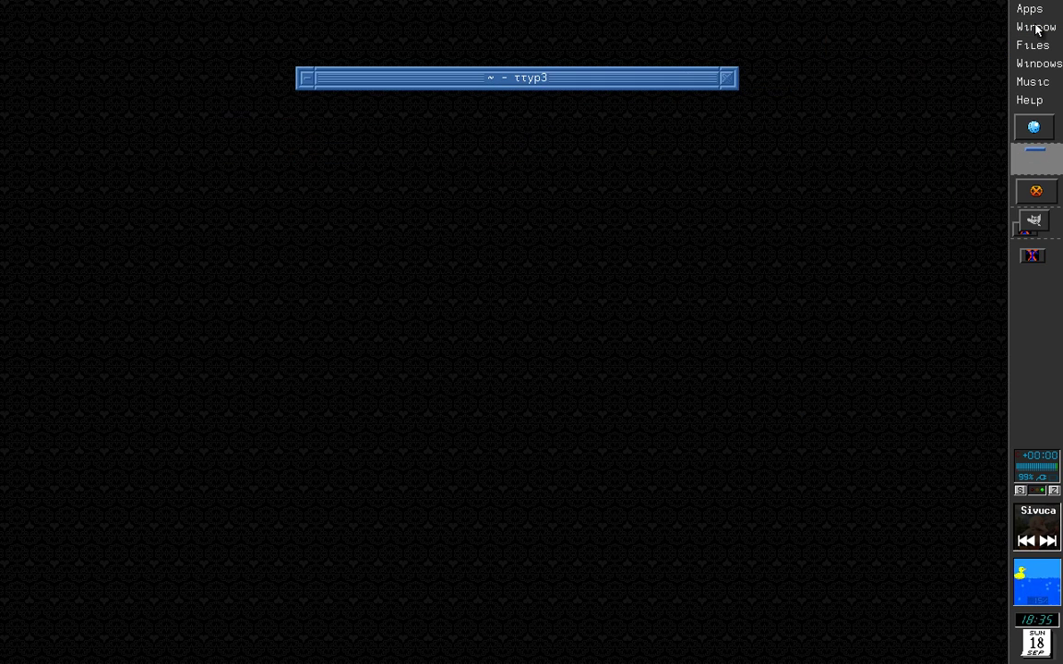
key(alt+n)
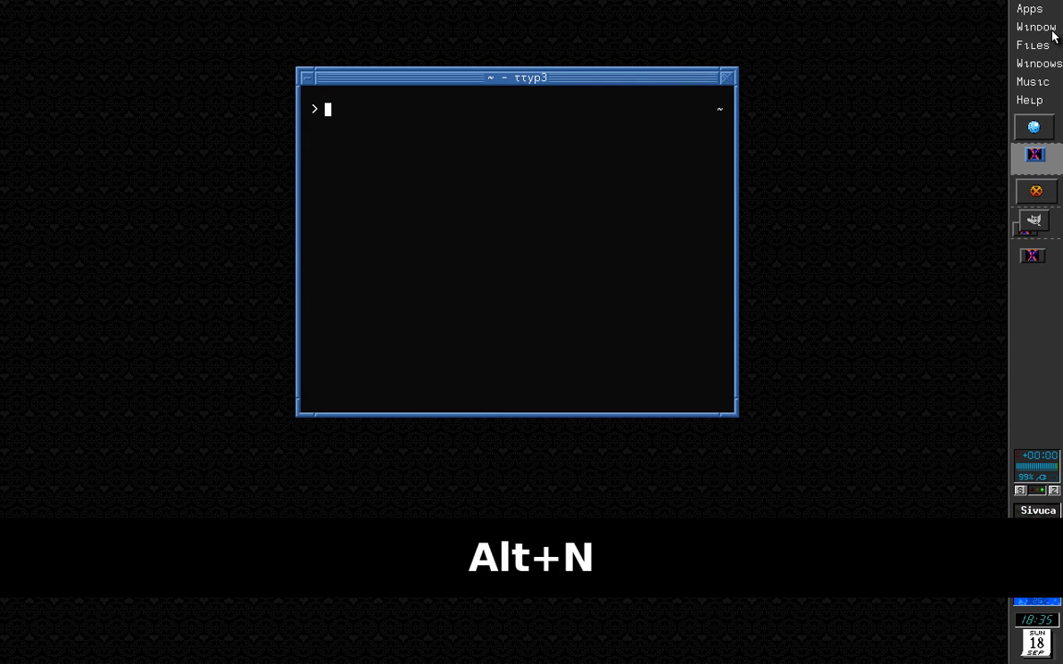
- Minimize the terminal container, restore it from the dock, and show its desktop 1–5 choices
mouse_move(1035, 27)
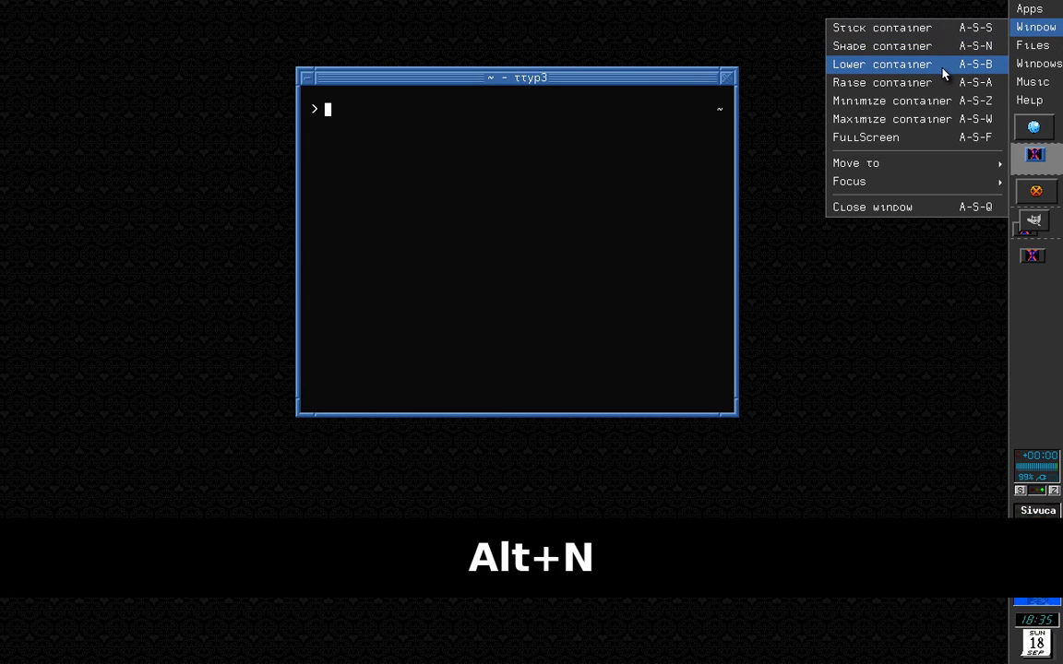
click(903, 109)
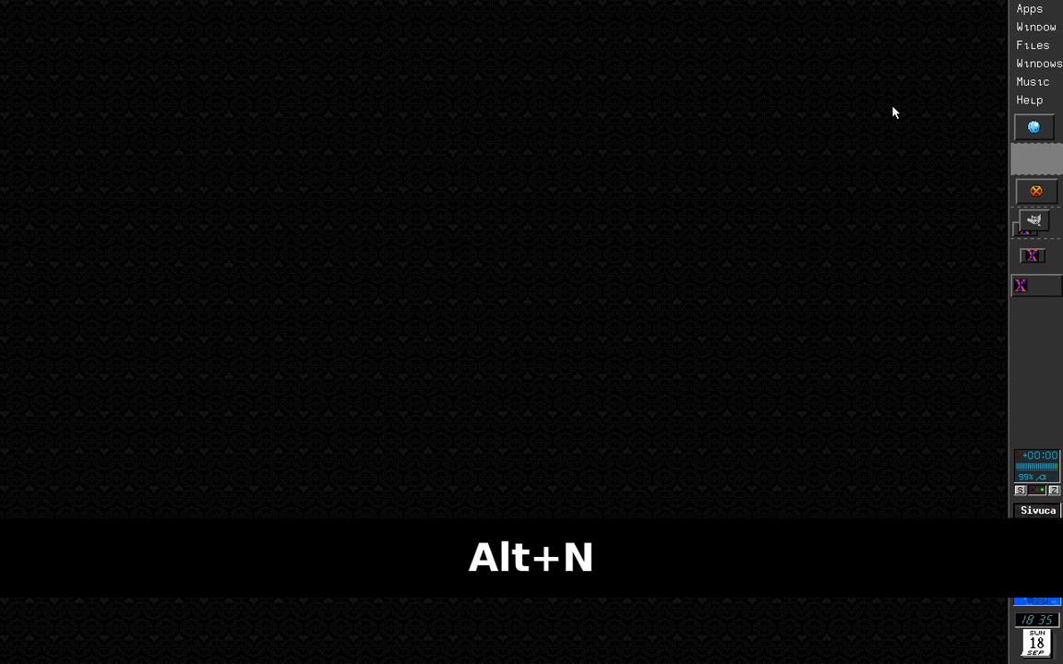
click(1041, 291)
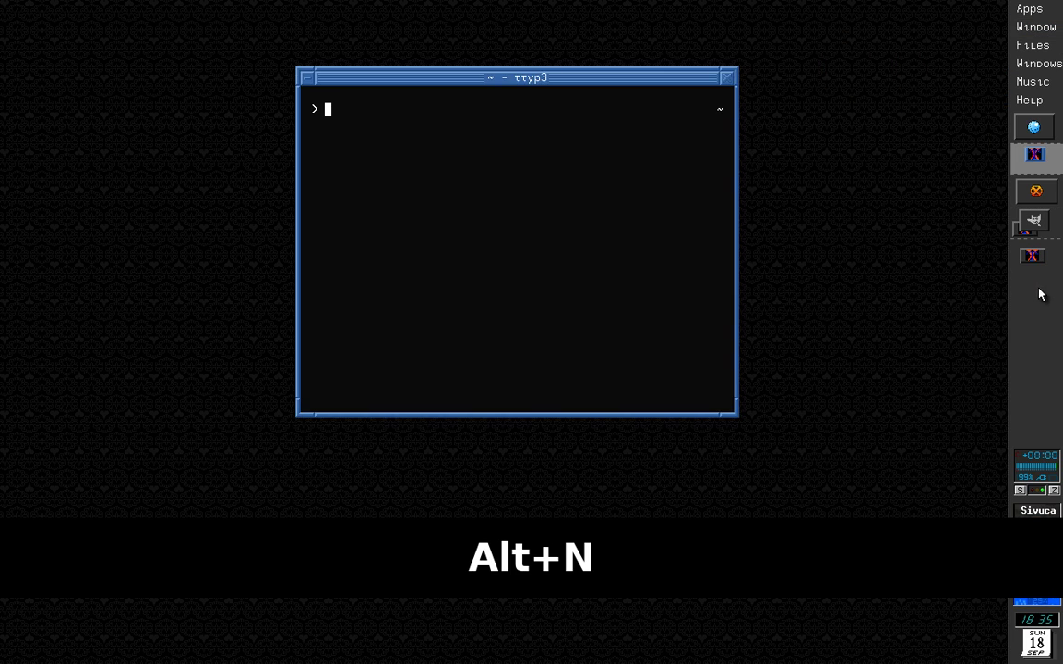
click(1035, 26)
mouse_move(837, 166)
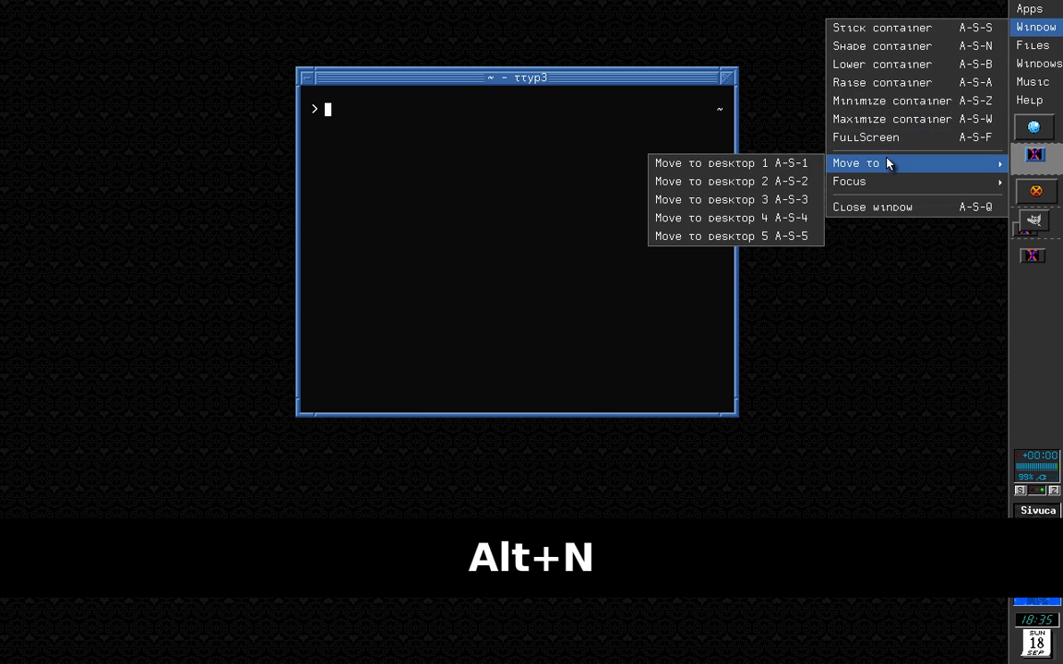
- Send the terminal to desktop 1, restore it there, and tile it beside the NetSurf browser
click(794, 167)
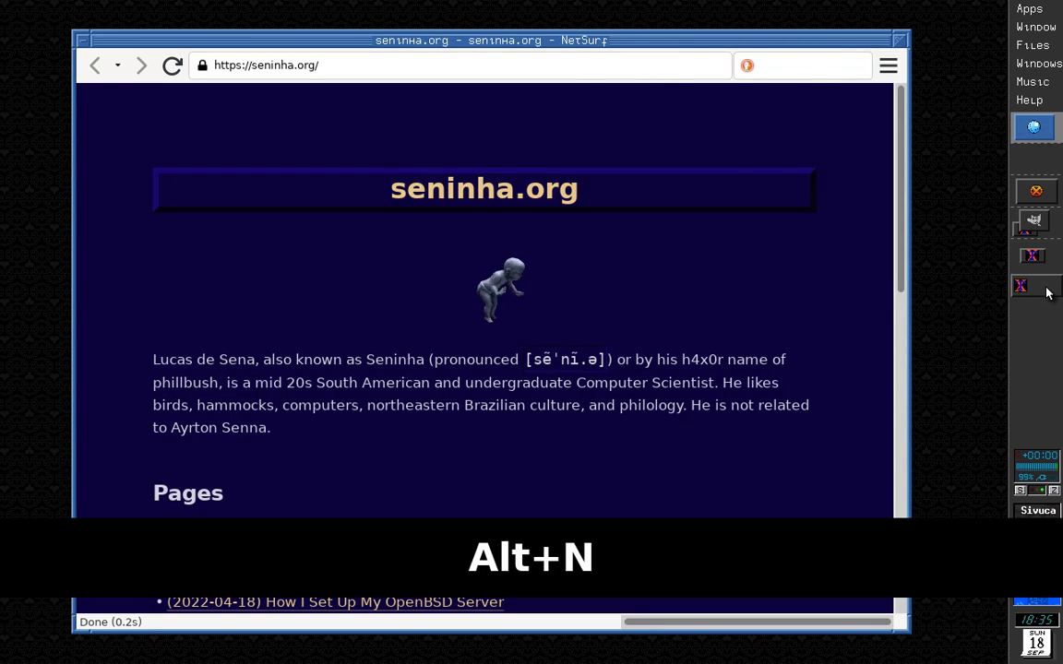
click(1041, 288)
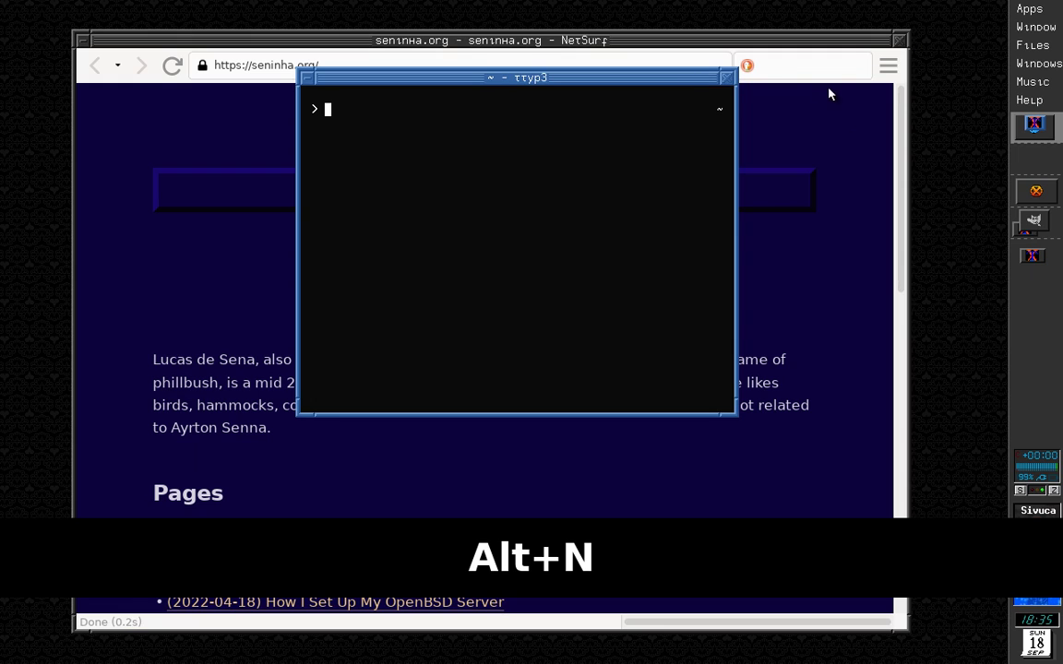
click(1031, 28)
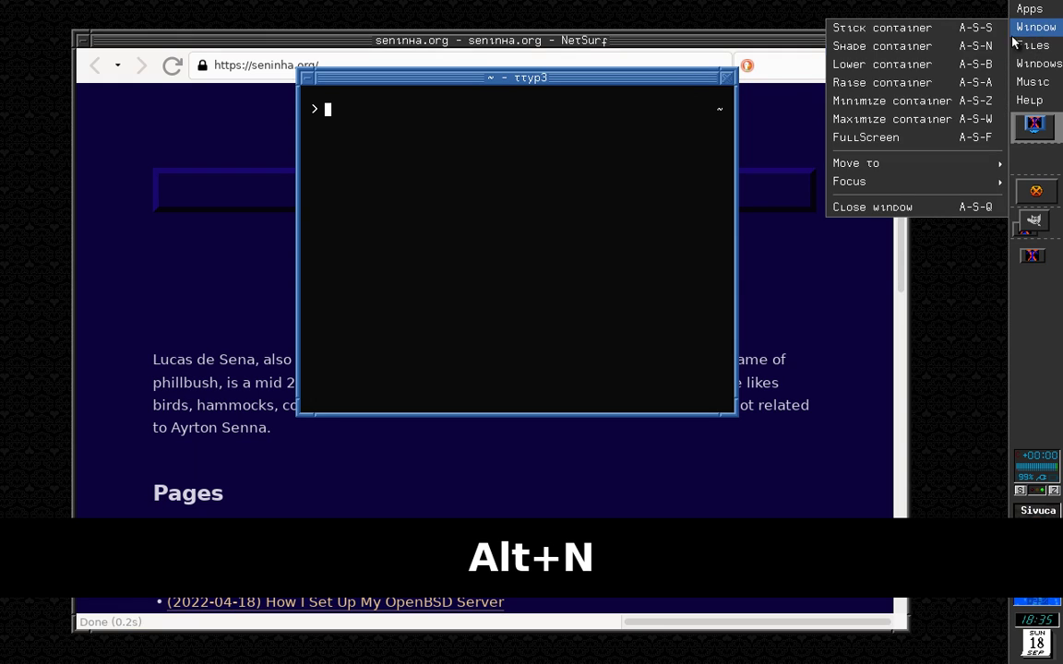
click(650, 78)
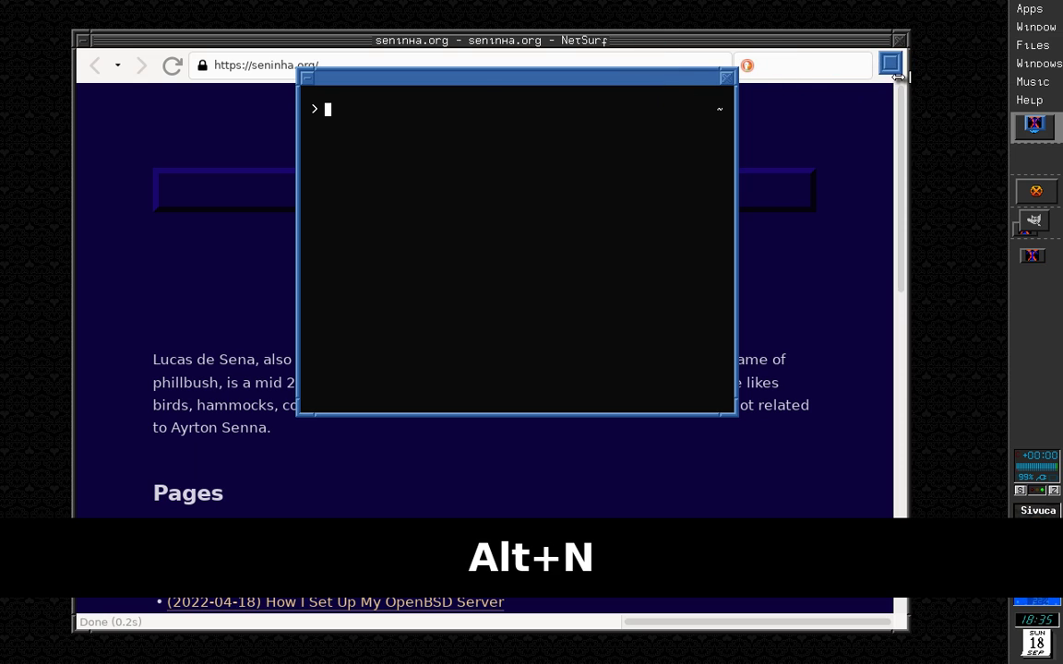
key(alt+n)
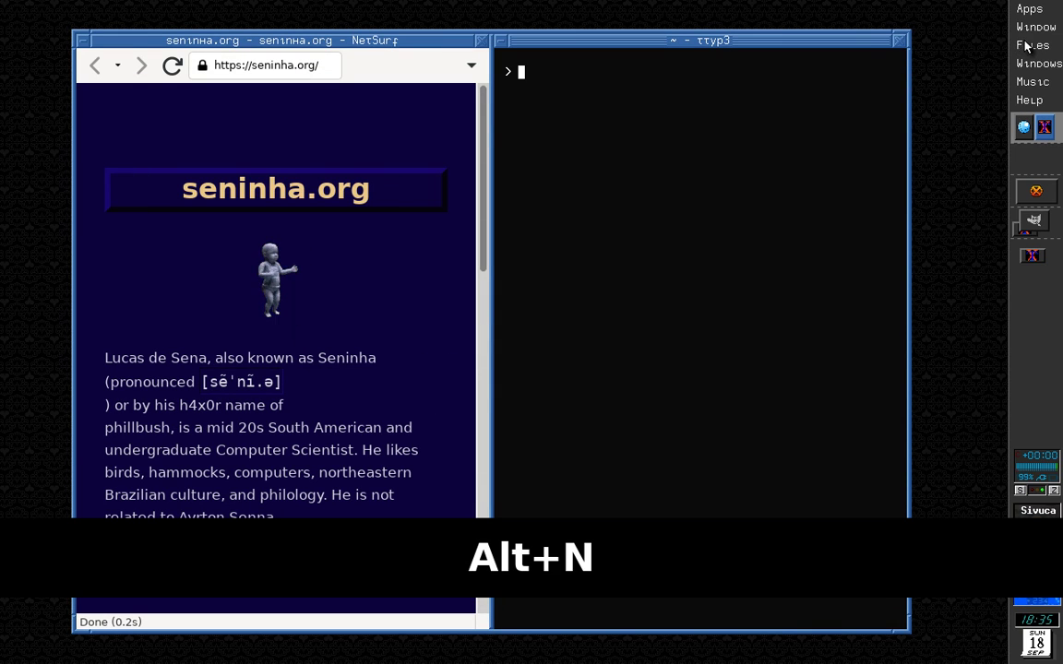
click(1035, 28)
mouse_move(876, 183)
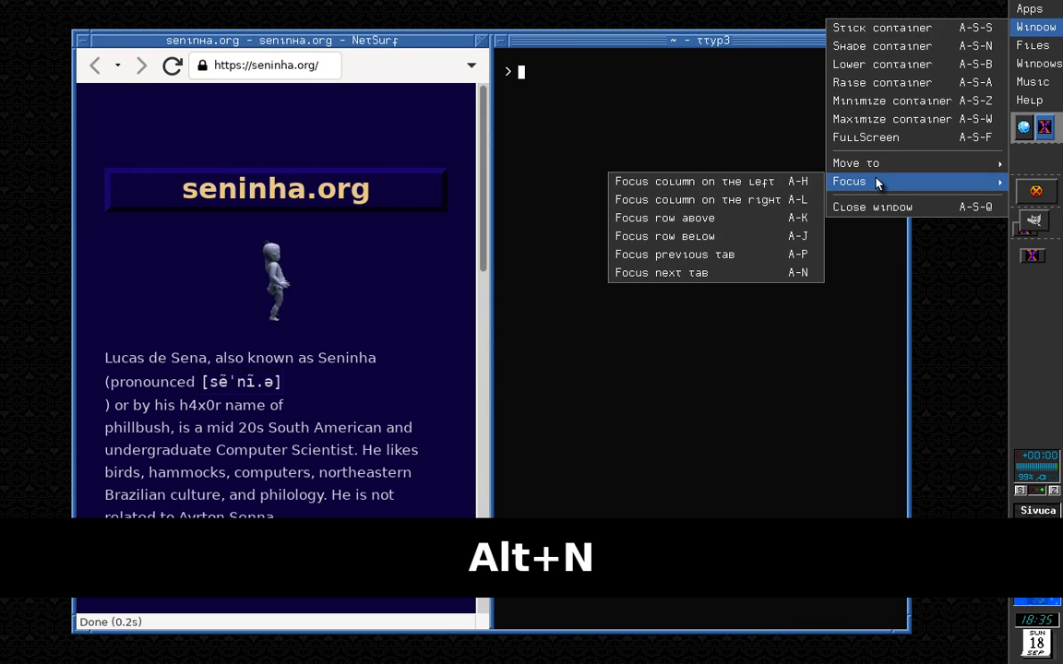
- Focus the left browser column via Window > Focus, then dismiss the reopened Window menu
click(768, 188)
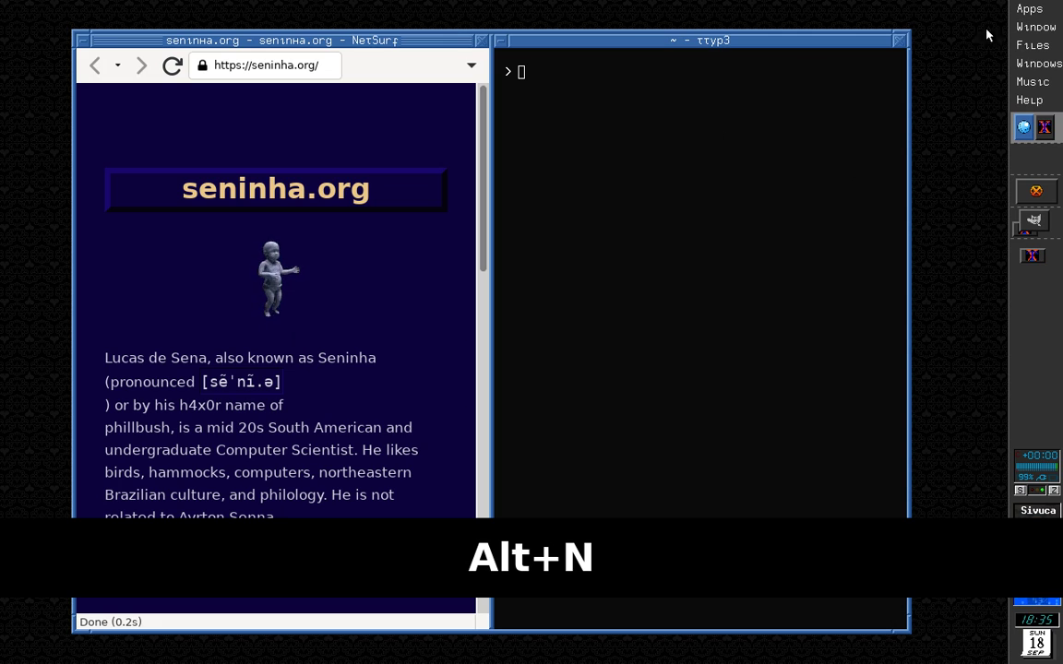
click(1035, 28)
mouse_move(885, 164)
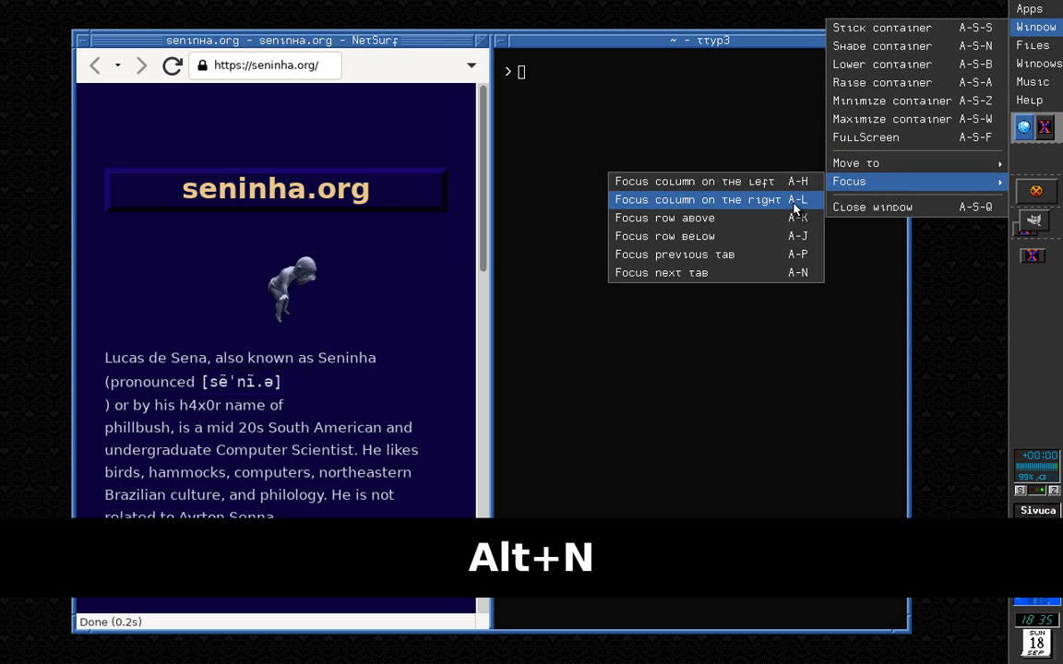
click(711, 199)
- Toggle focus between columns with Alt+L and Alt+H, then show the Files list with TODO
key(alt+l)
key(alt+h)
key(alt+l)
key(alt+h)
key(alt+l)
key(alt+h)
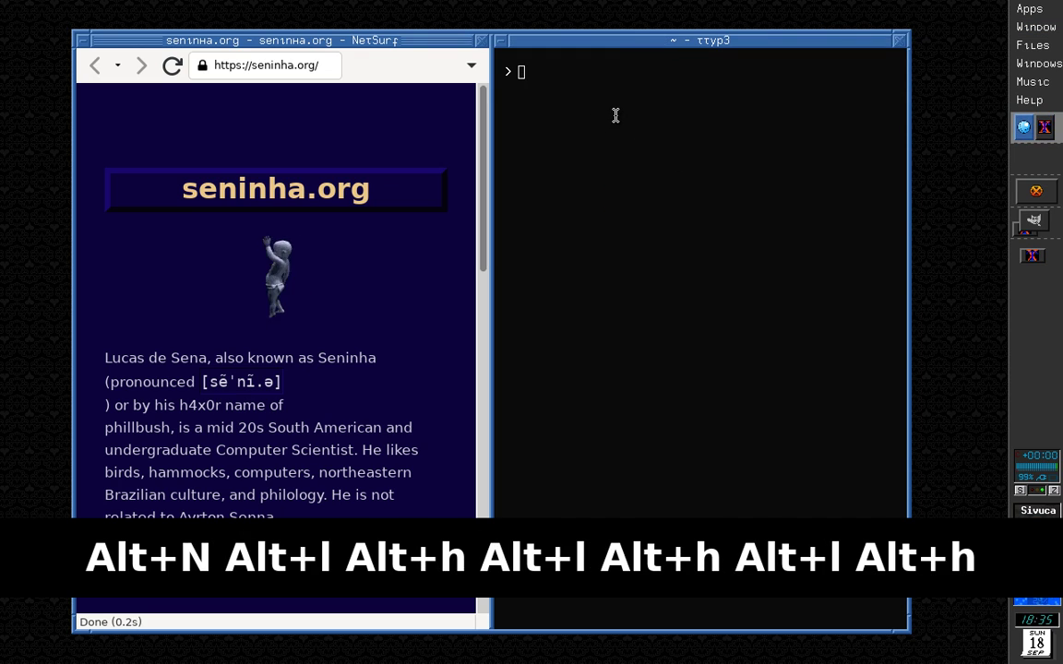
click(1038, 45)
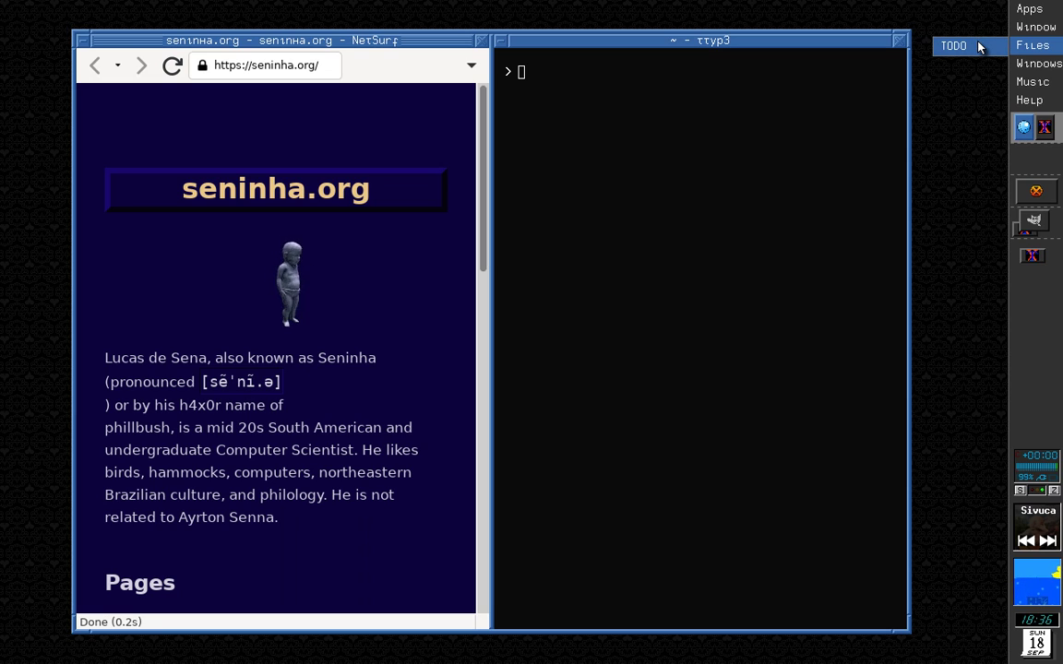
- From the Music menu, resume playback, go back to the previous song, and choose the raul playlist
mouse_move(1019, 30)
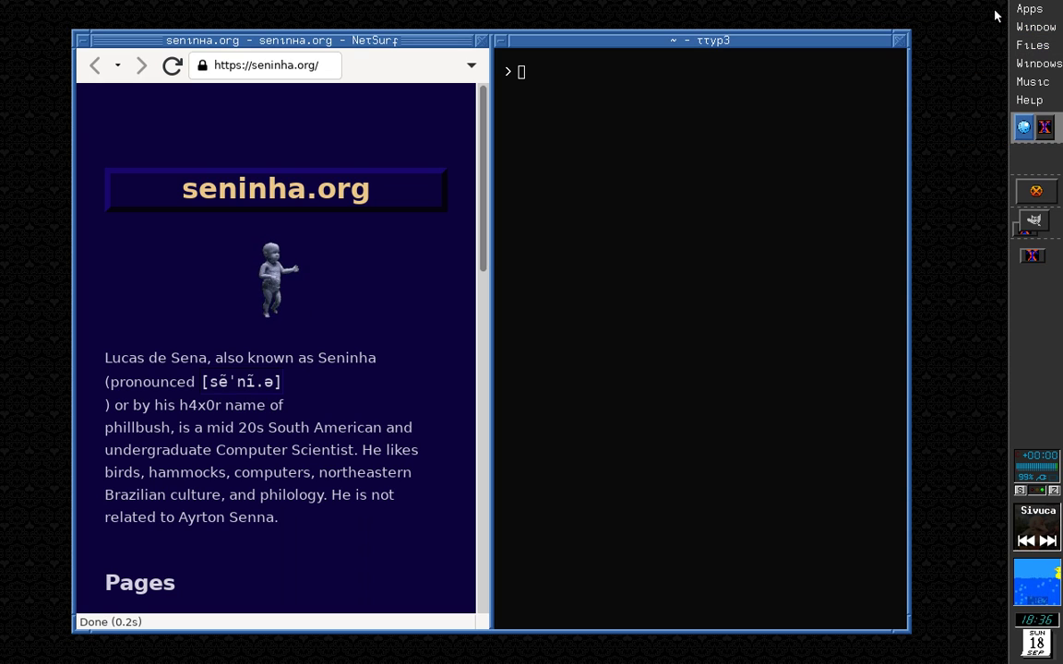
mouse_move(1024, 82)
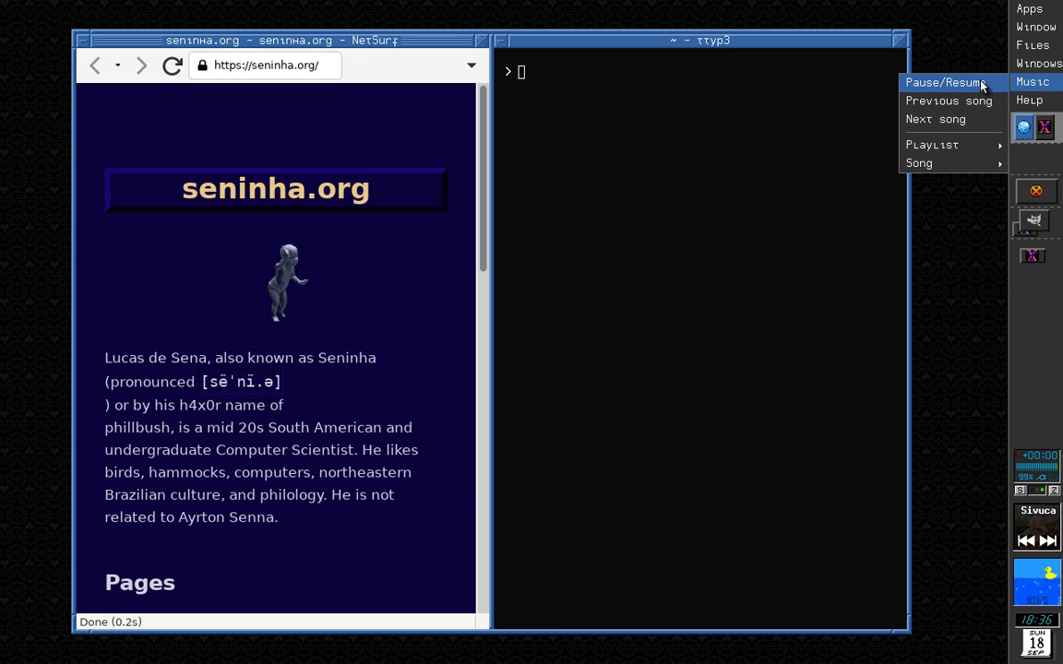
click(983, 84)
mouse_move(1020, 82)
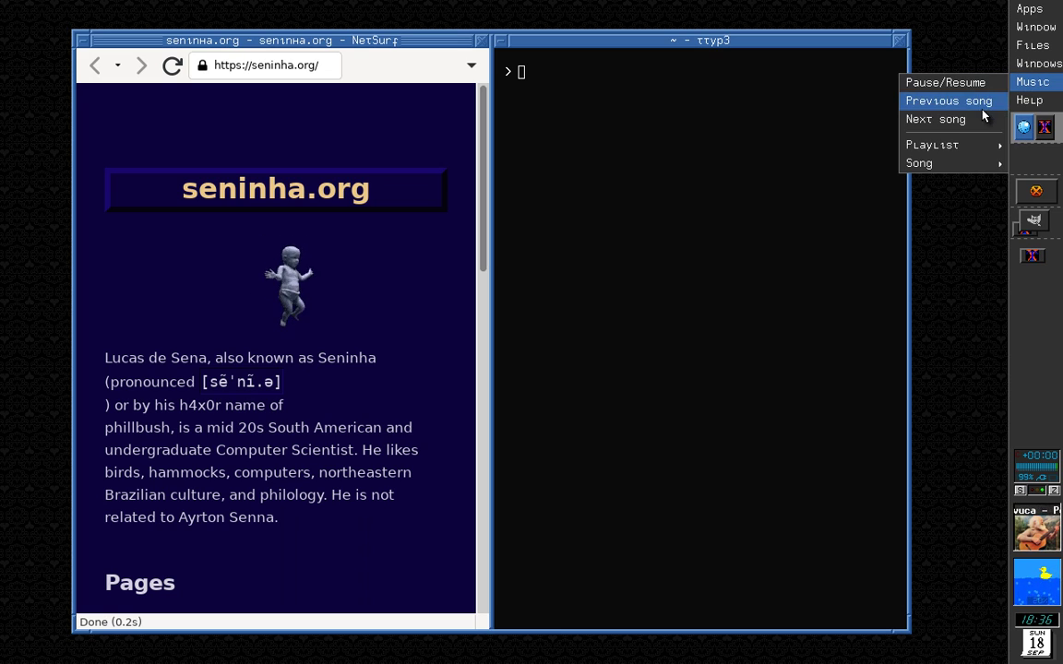
click(956, 85)
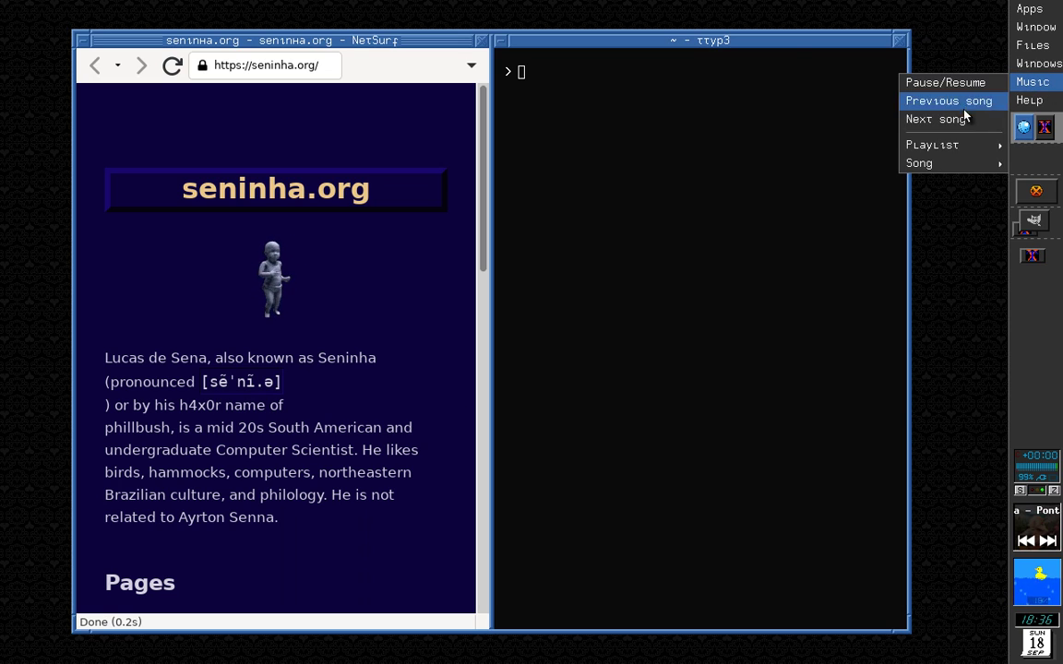
mouse_move(978, 146)
click(844, 217)
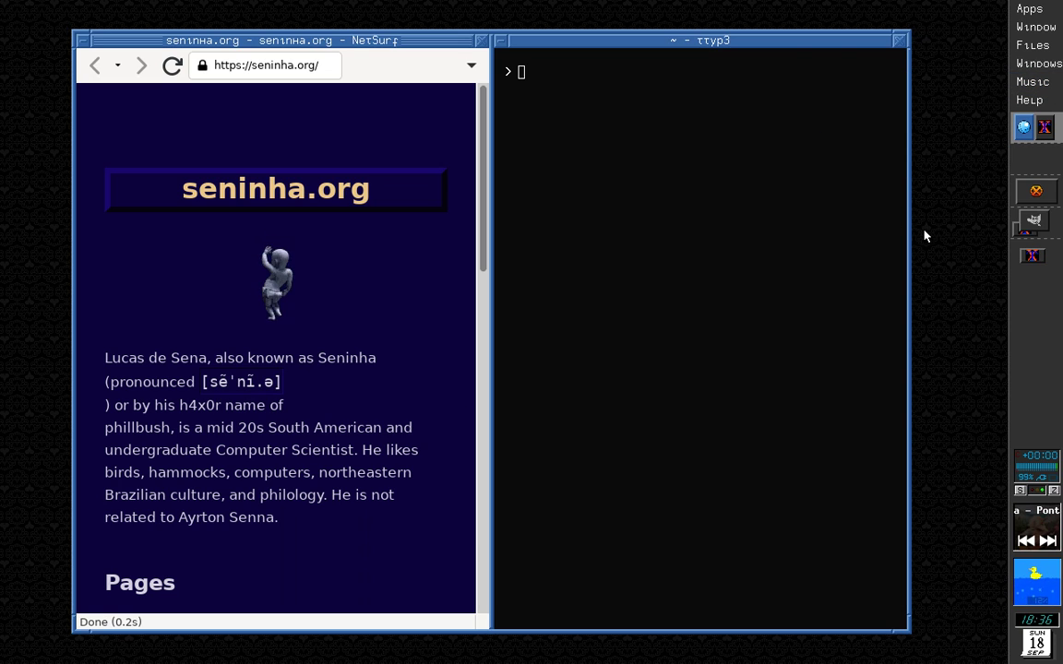
- Search 'raul' in the Alt+Space launcher and start playing the raul playlist
key(alt+space)
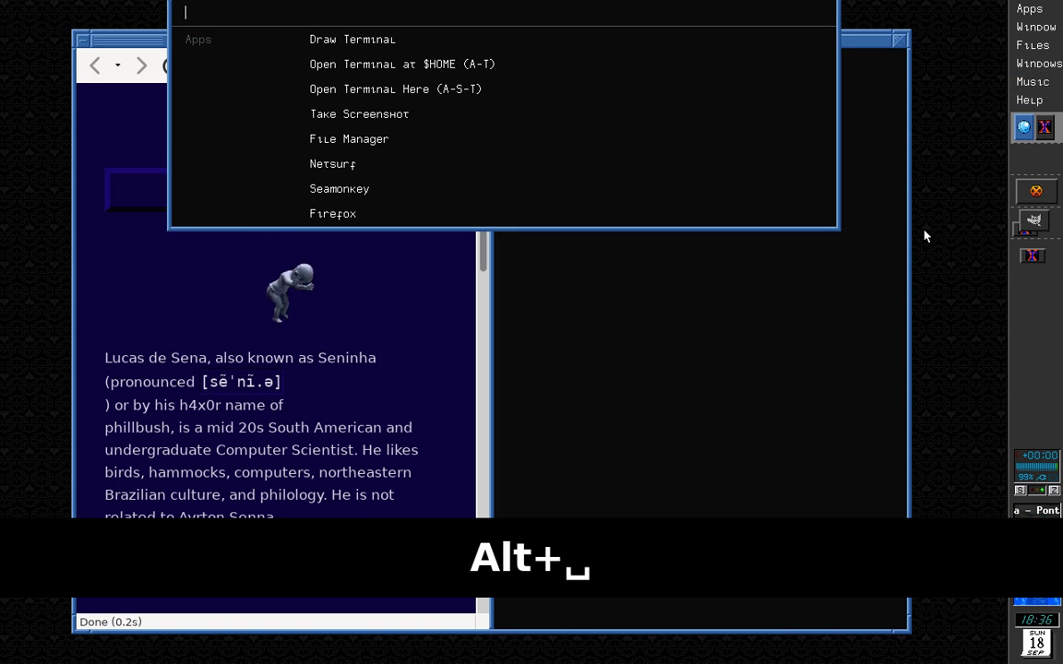
text(raul)
key(Tab)
key(Return)
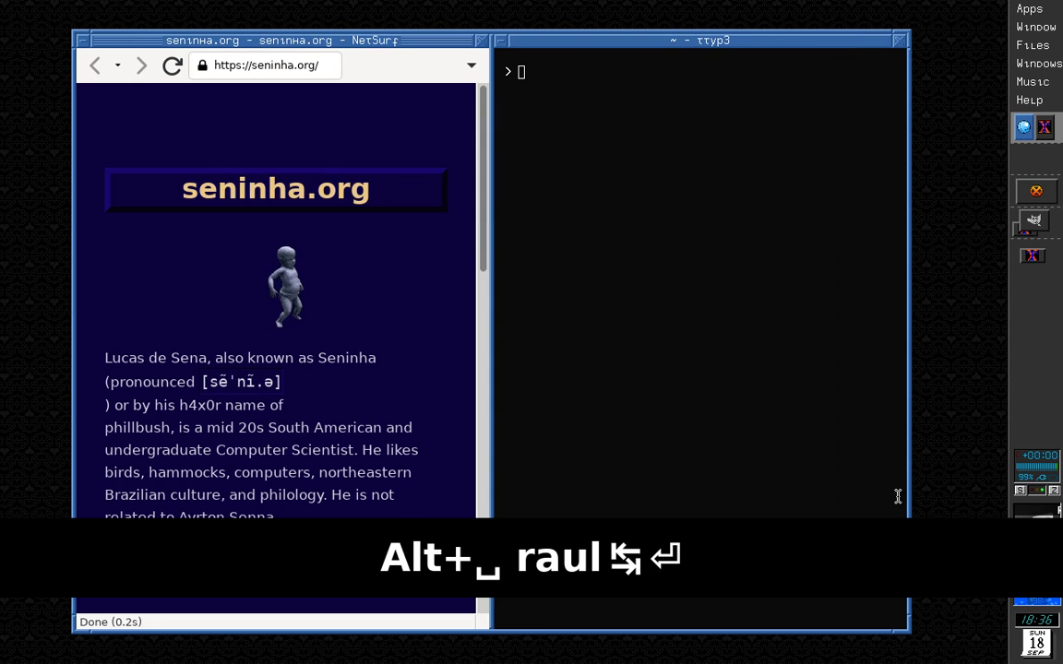
key(Escape)
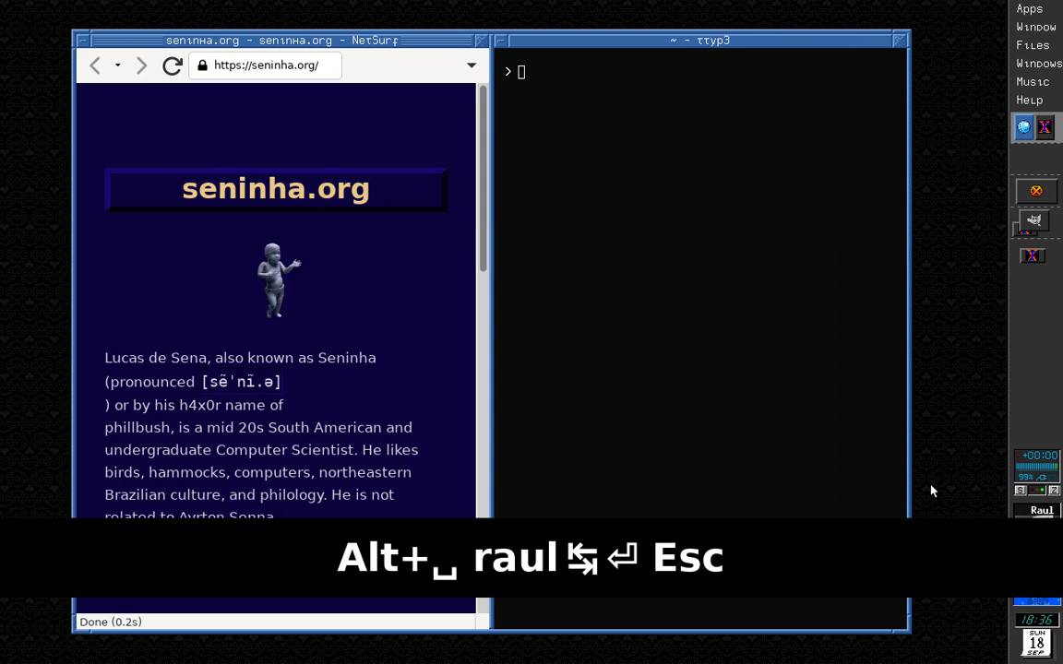
- Search 'tent' in the launcher and play the song Tente Outra Vez
mouse_move(1042, 539)
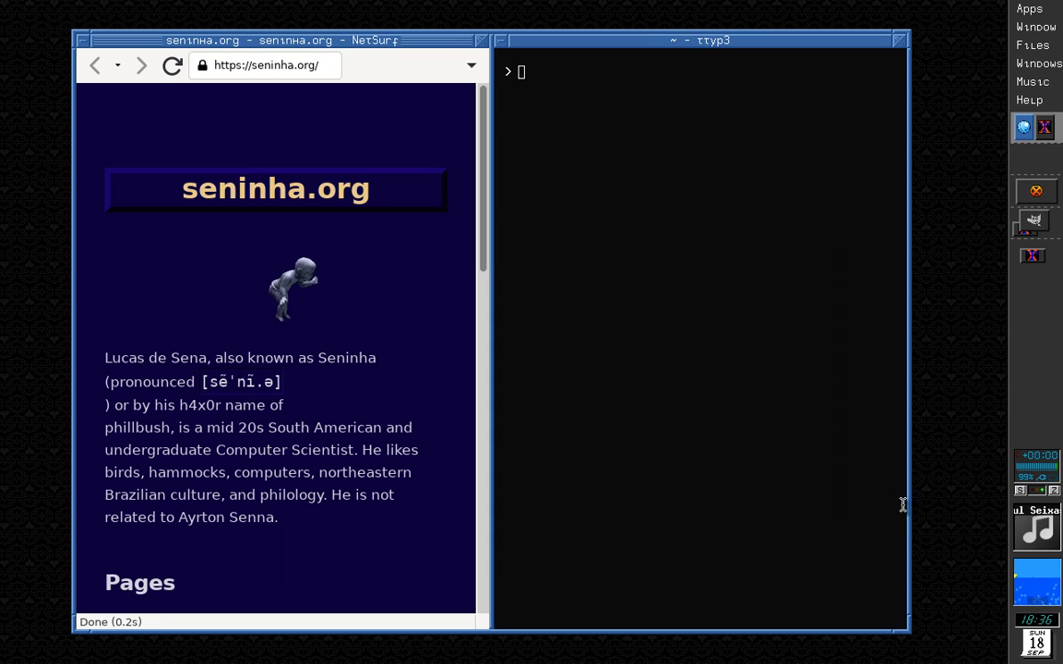
key(alt+space)
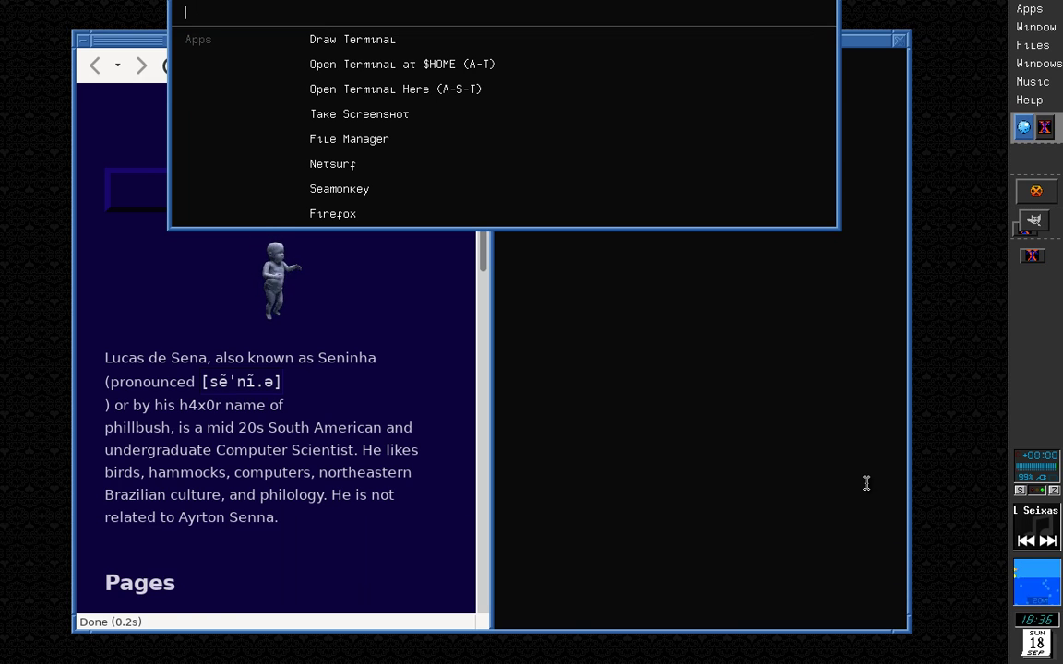
text(tent)
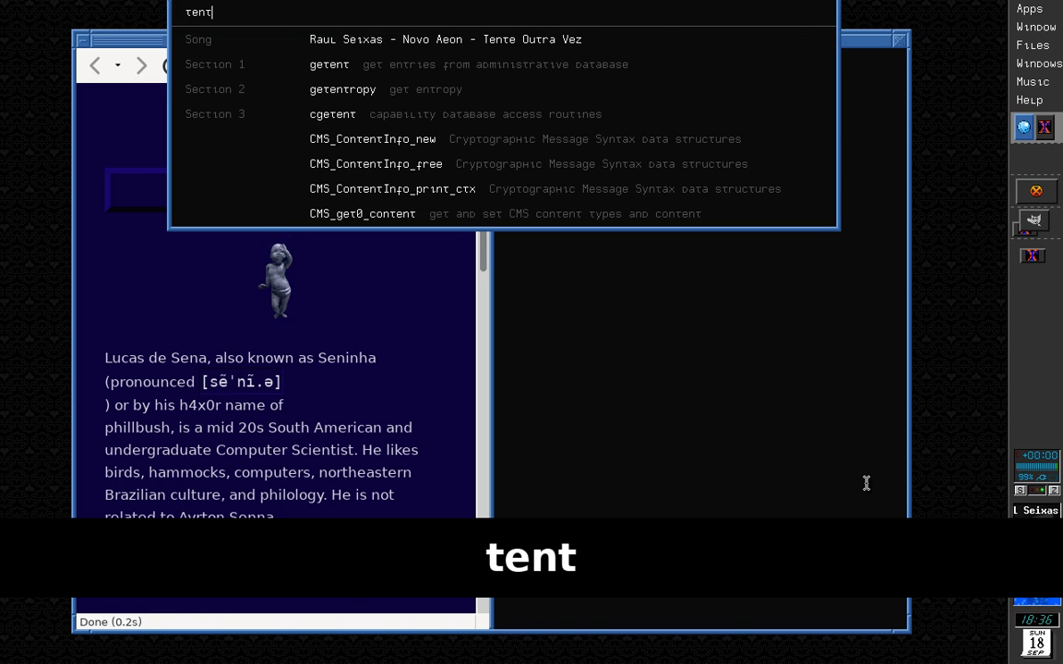
key(Tab)
key(Return)
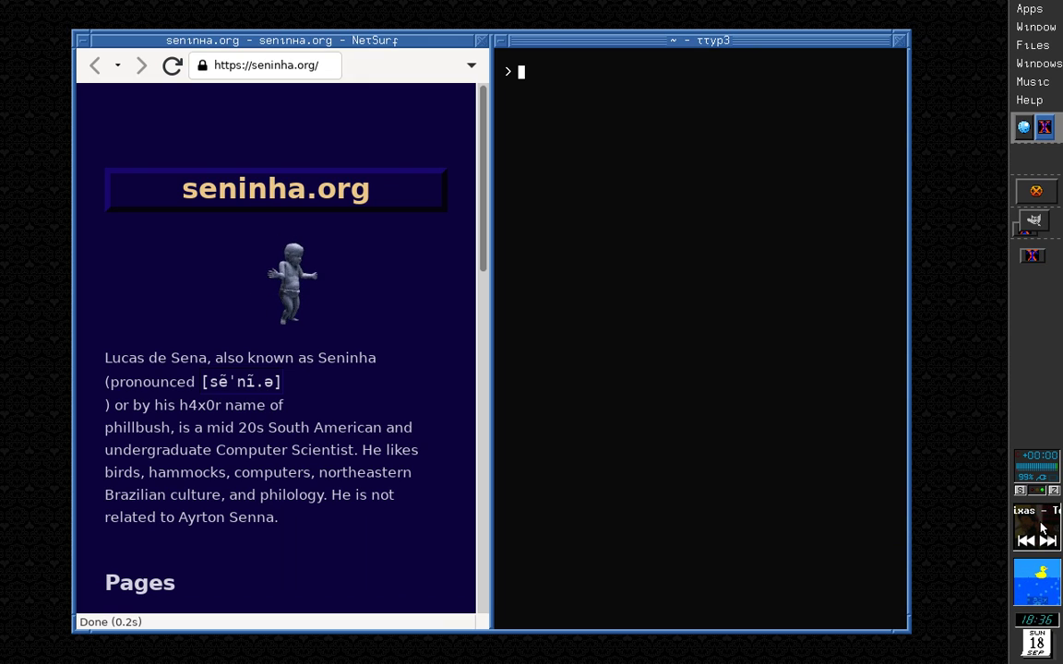
- Open the caesar man page from Help > Section 6, fit it to width, and move it right
click(1022, 101)
mouse_move(923, 99)
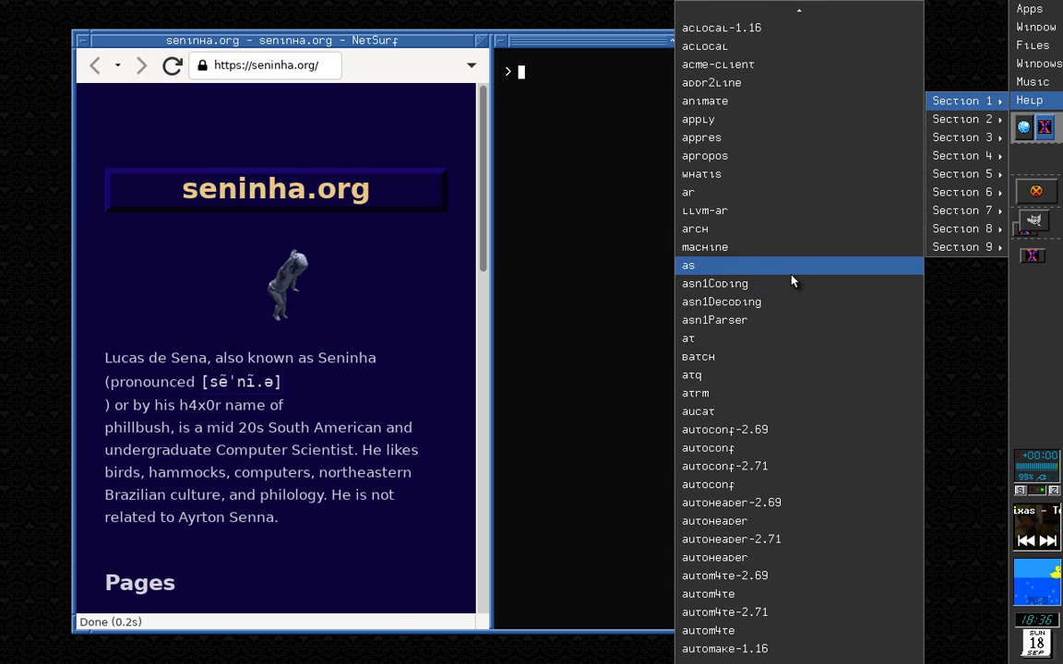
mouse_move(953, 197)
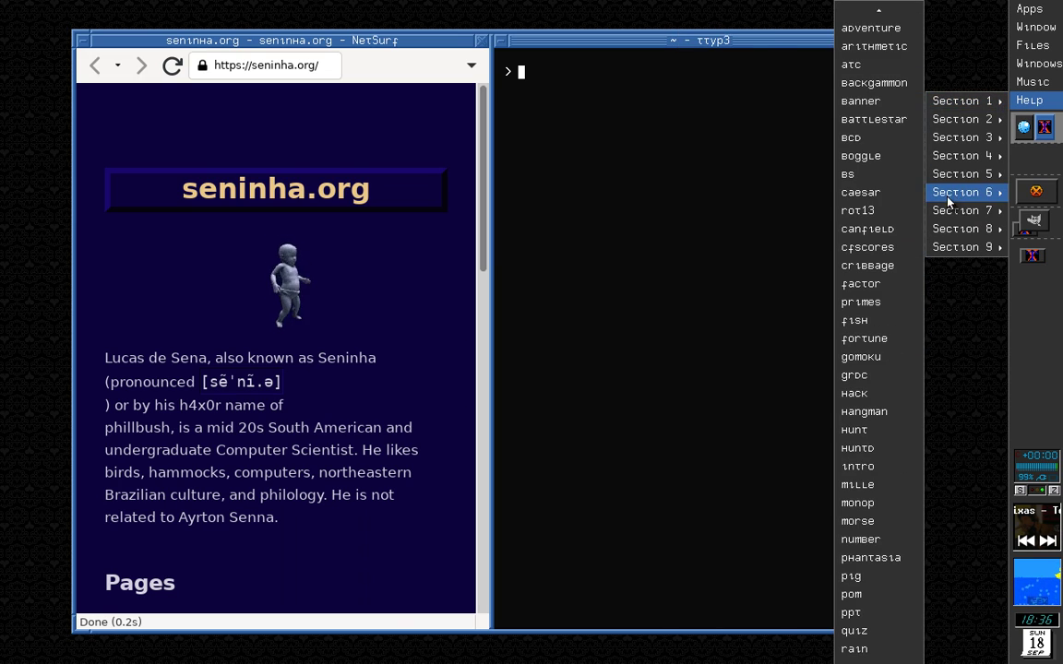
mouse_move(945, 230)
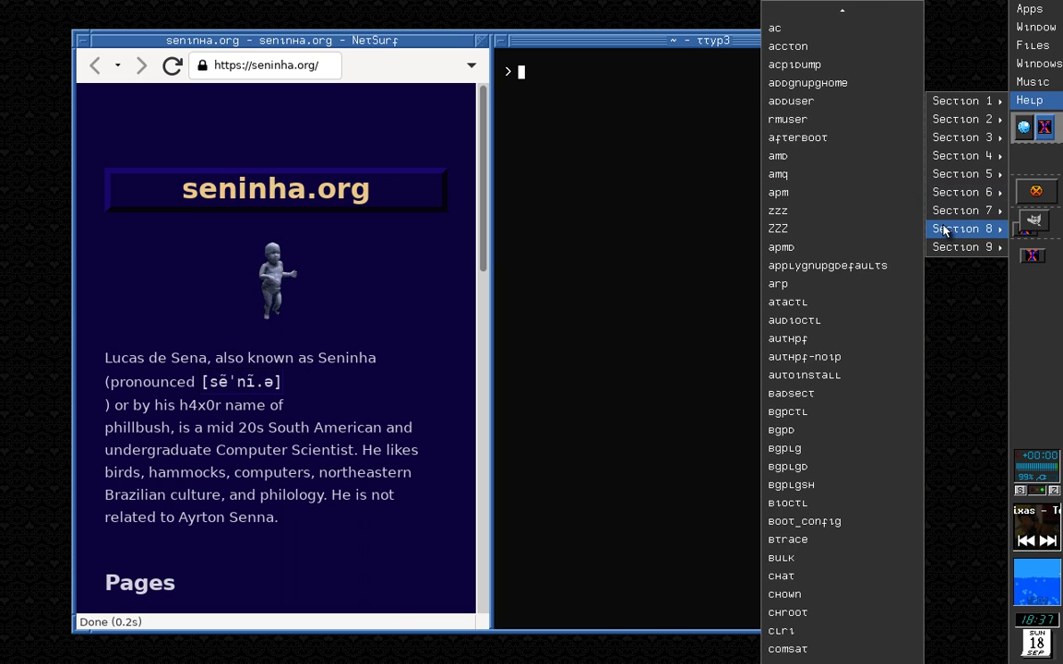
click(882, 195)
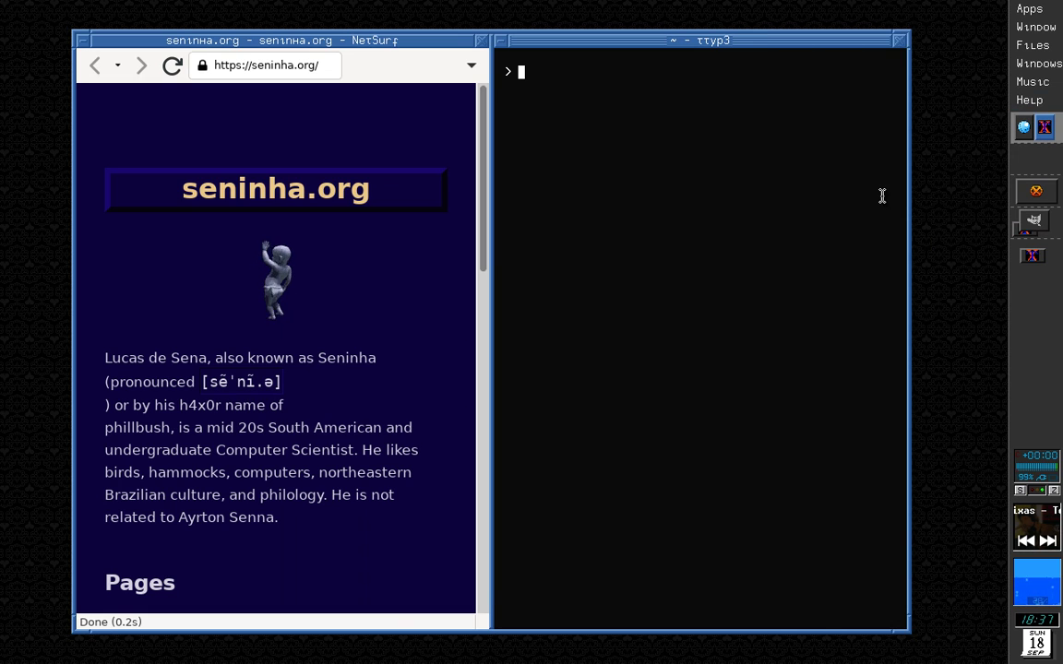
key(s)
key(k)
key(k)
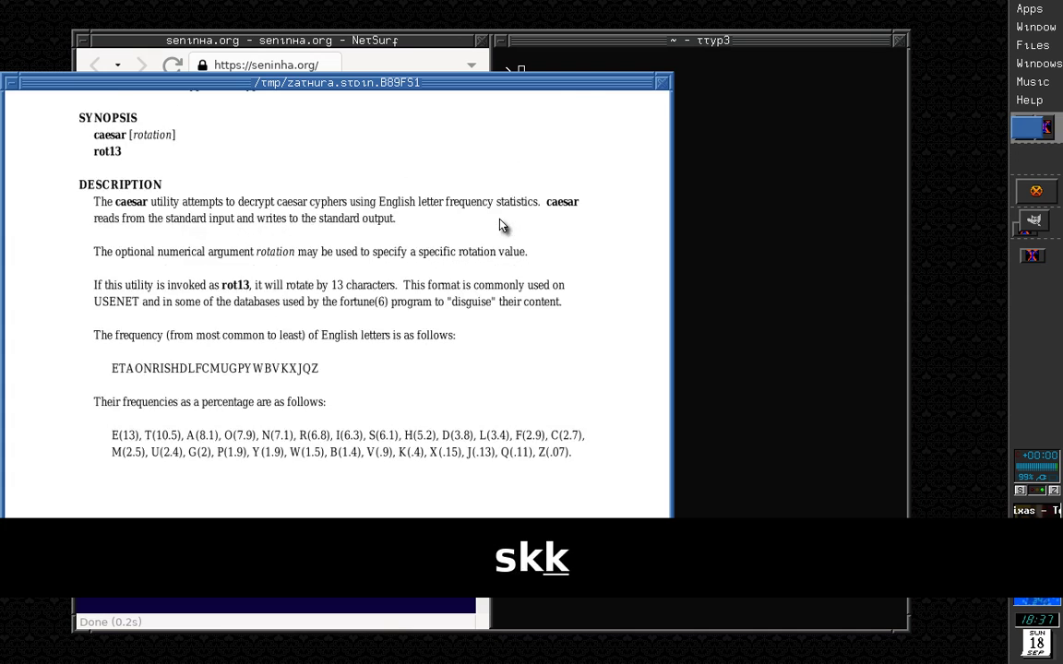
key(k)
key(k)
key(k)
key(k)
key(k)
key(j)
key(j)
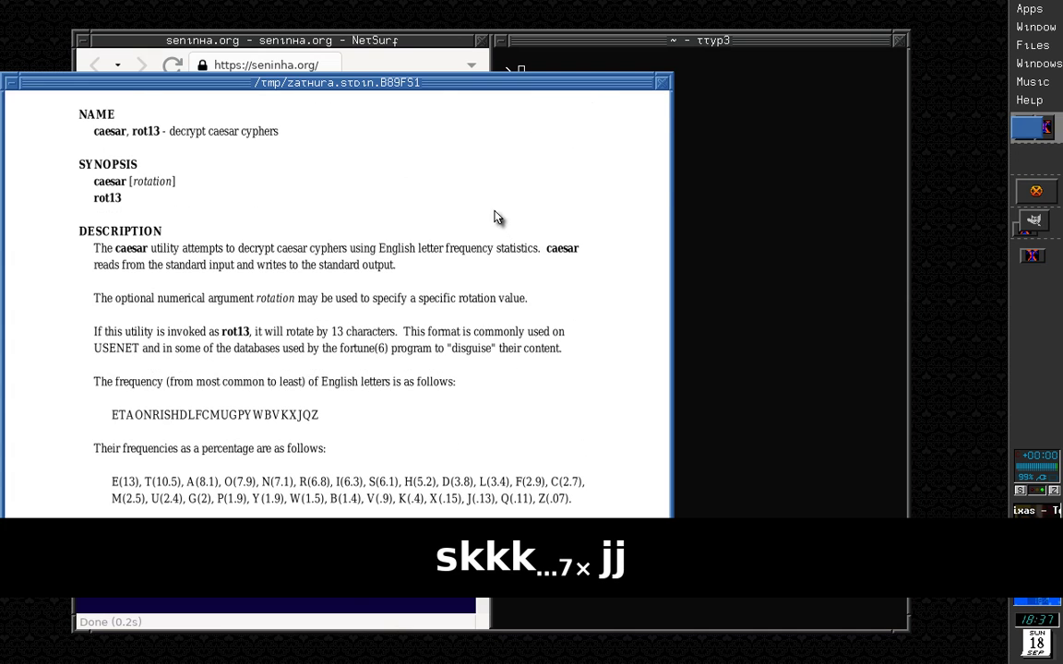
drag(443, 85, 514, 90)
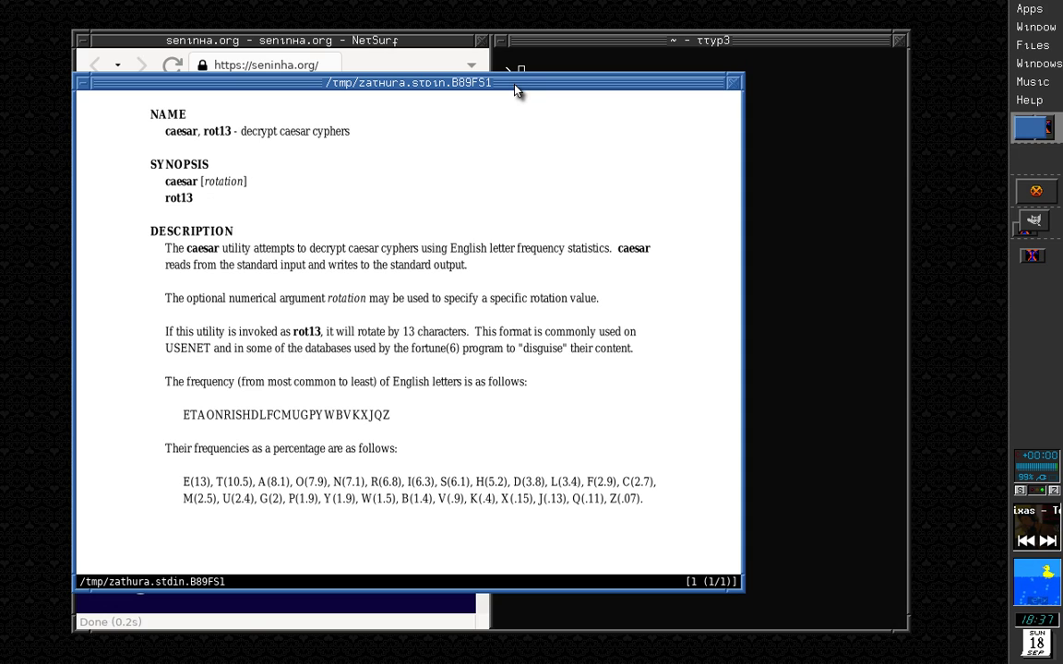
- Open the fprintf man page through the launcher and move its window down and right
key(alt+space)
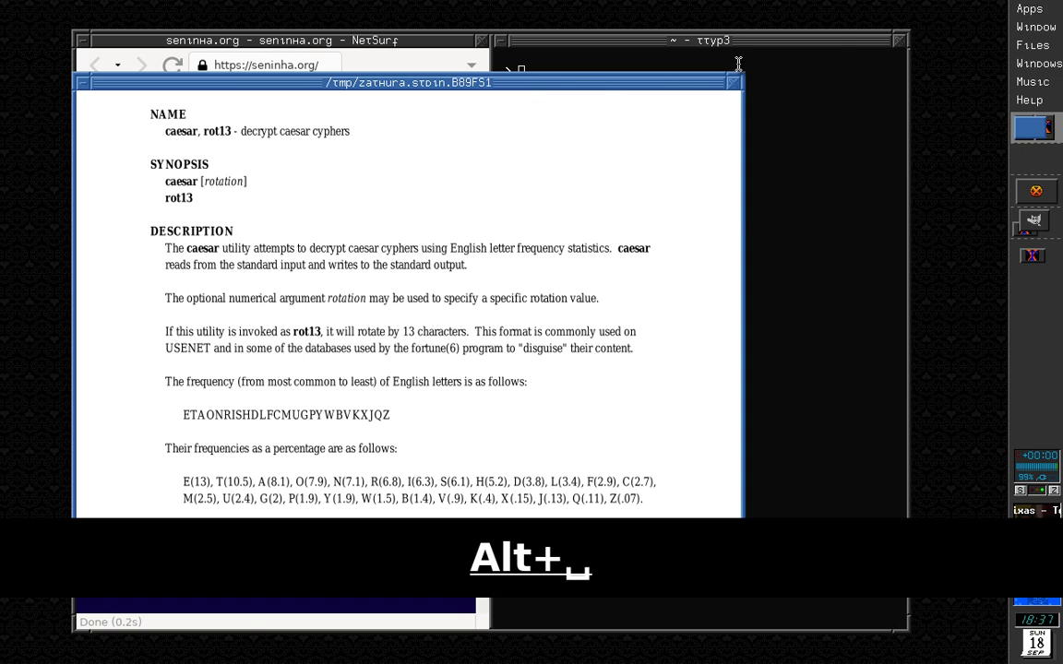
text(fprintf)
key(Tab)
key(Return)
drag(635, 98, 769, 173)
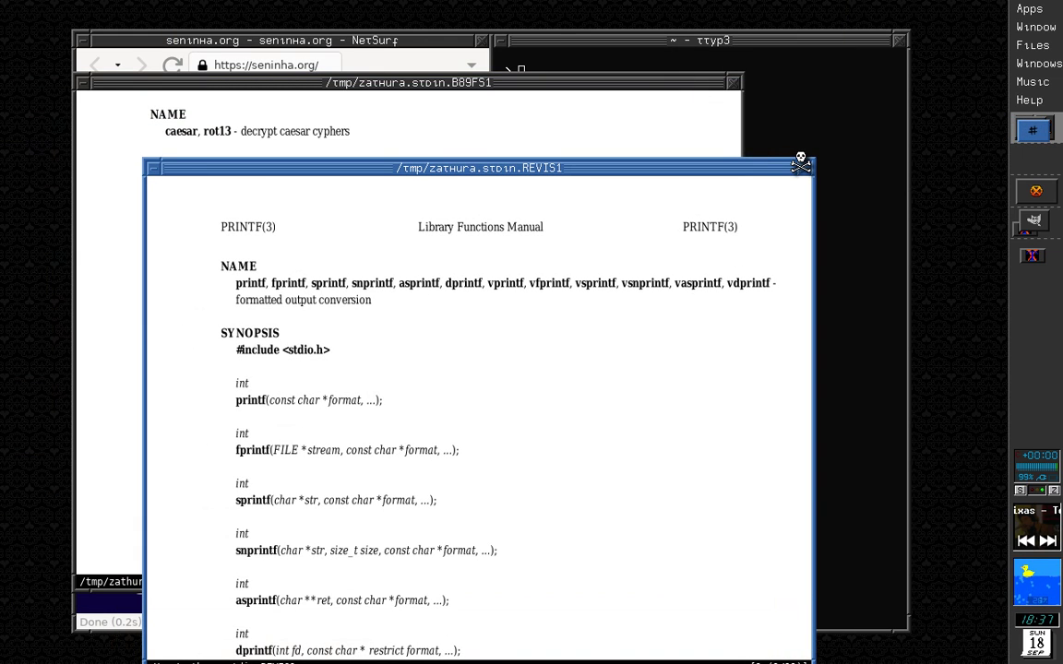
- Close the PRINTF(3) and caesar man pages, the terminal and the NetSurf window
click(803, 168)
click(736, 74)
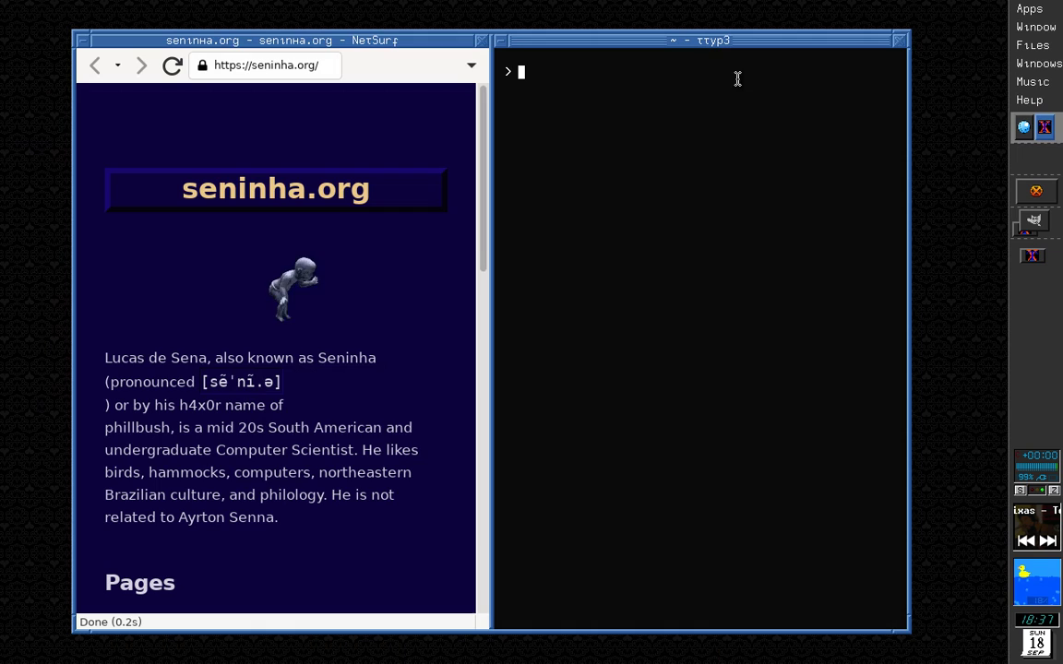
click(897, 39)
click(899, 38)
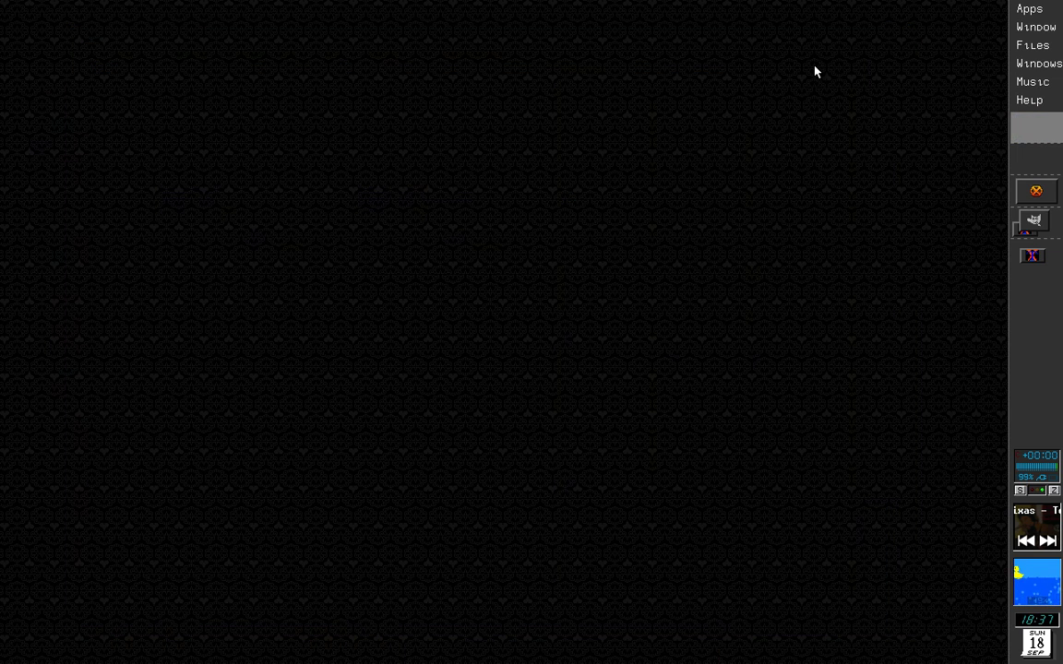
- Dismiss the 'shod' launcher search and draw a new terminal from the desktop pie menu
key(alt+space)
text(shod)
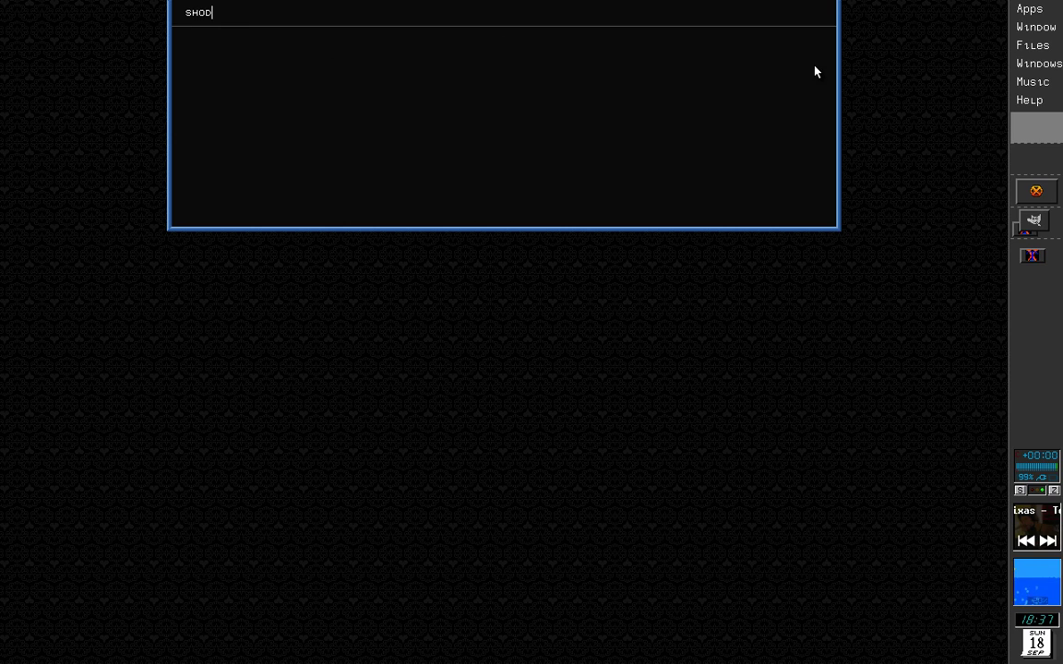
key(Escape)
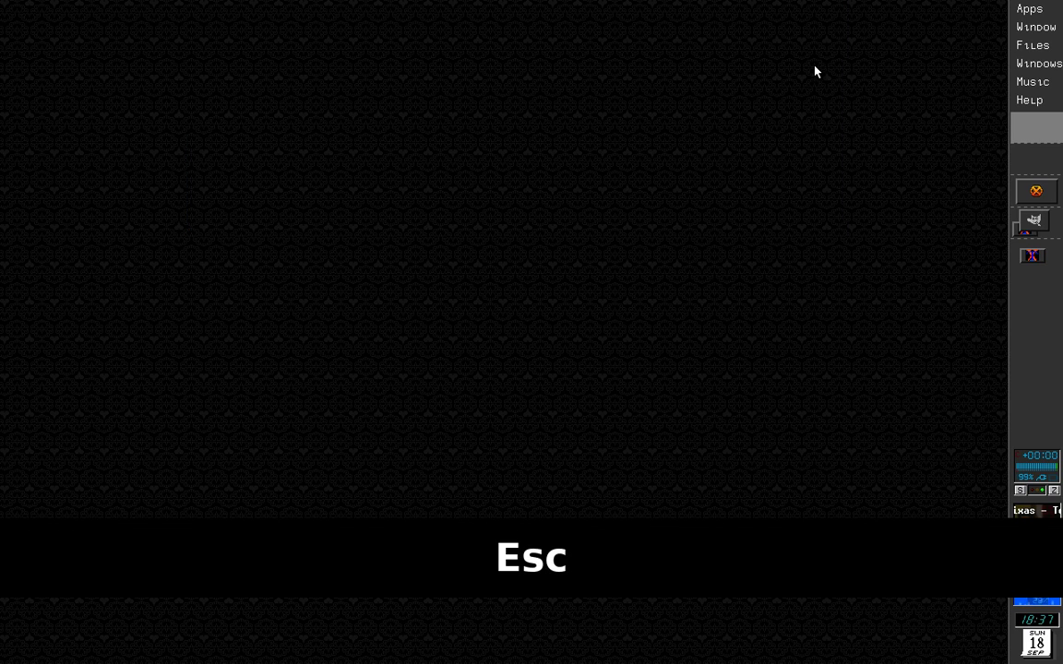
right_click(816, 152)
click(823, 68)
drag(824, 69, 139, 530)
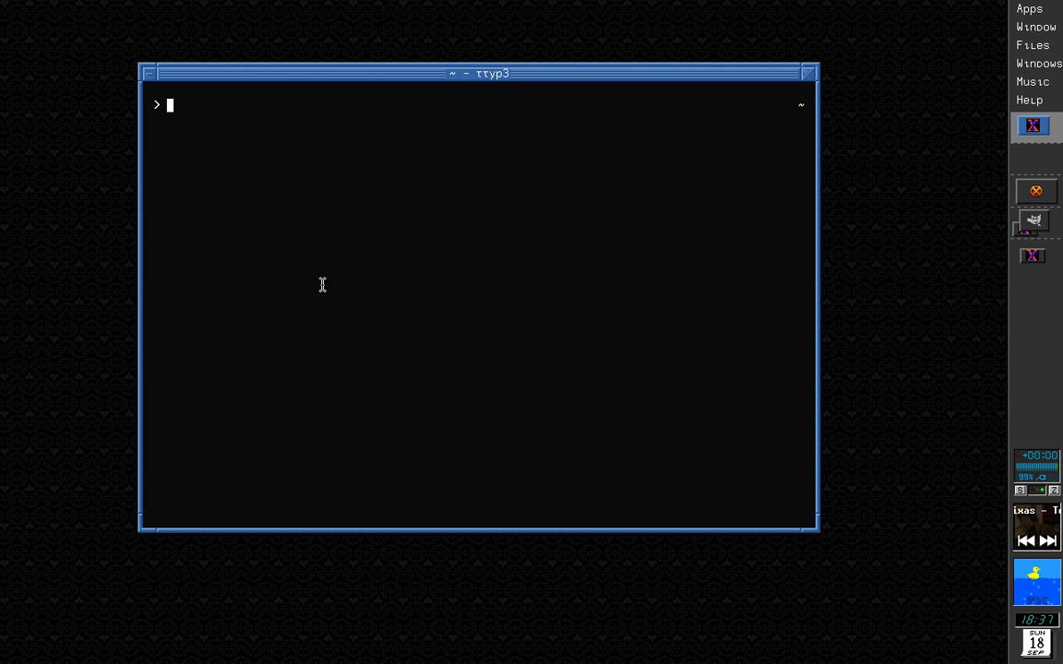
- Tab-complete 'makewh' to makewhatis without running it, nudge the terminal, and bring up the launcher
text(mak)
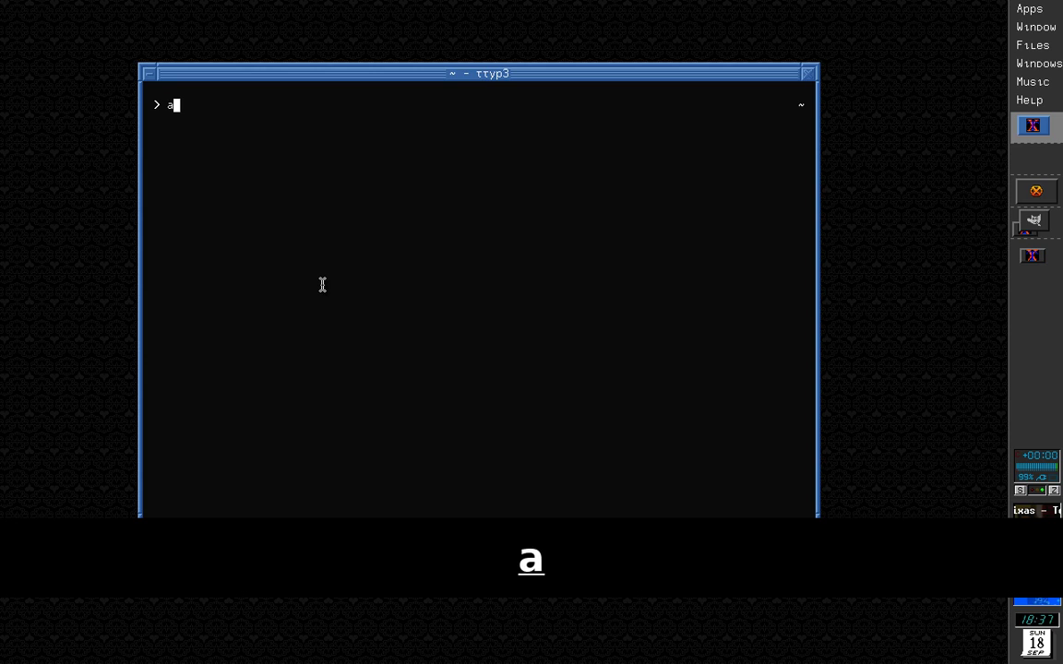
text(ewh)
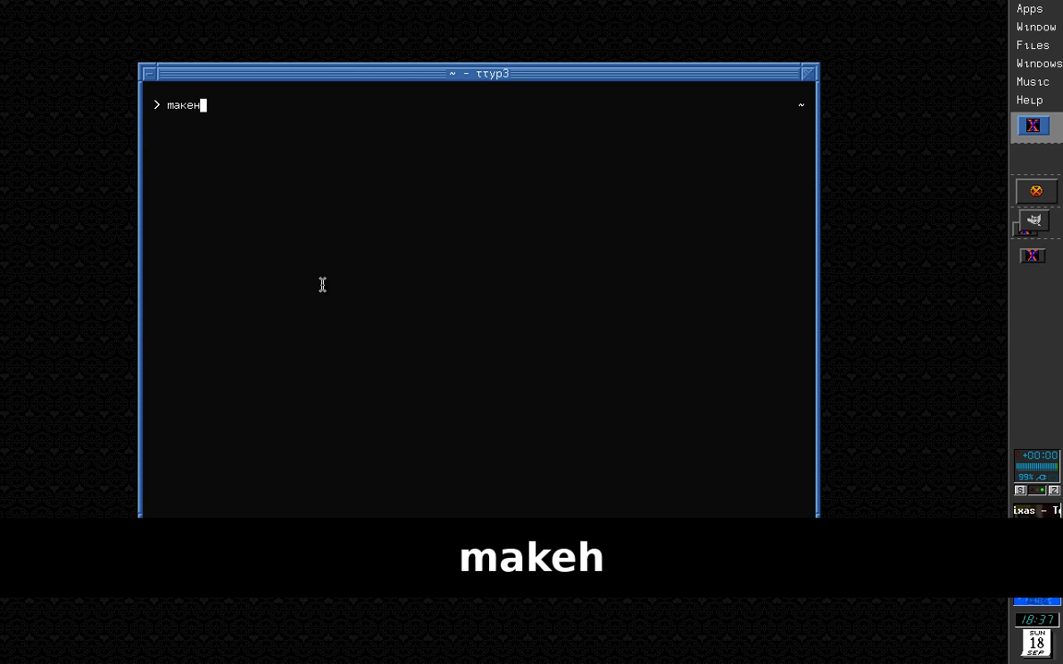
key(Tab)
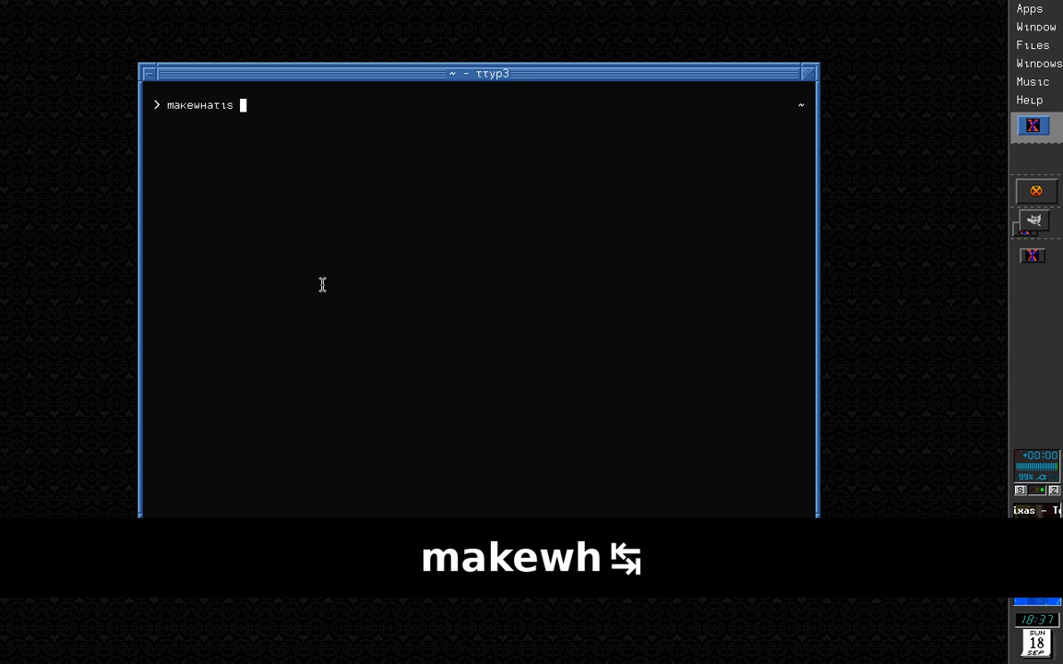
key(BackSpace)
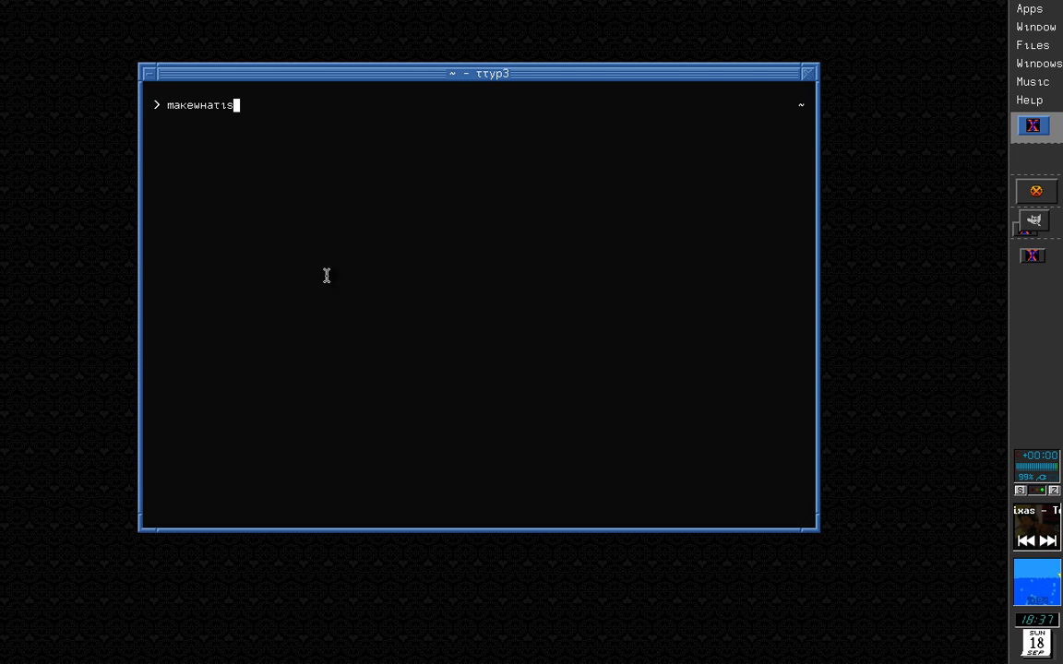
drag(469, 74, 460, 94)
key(alt+space)
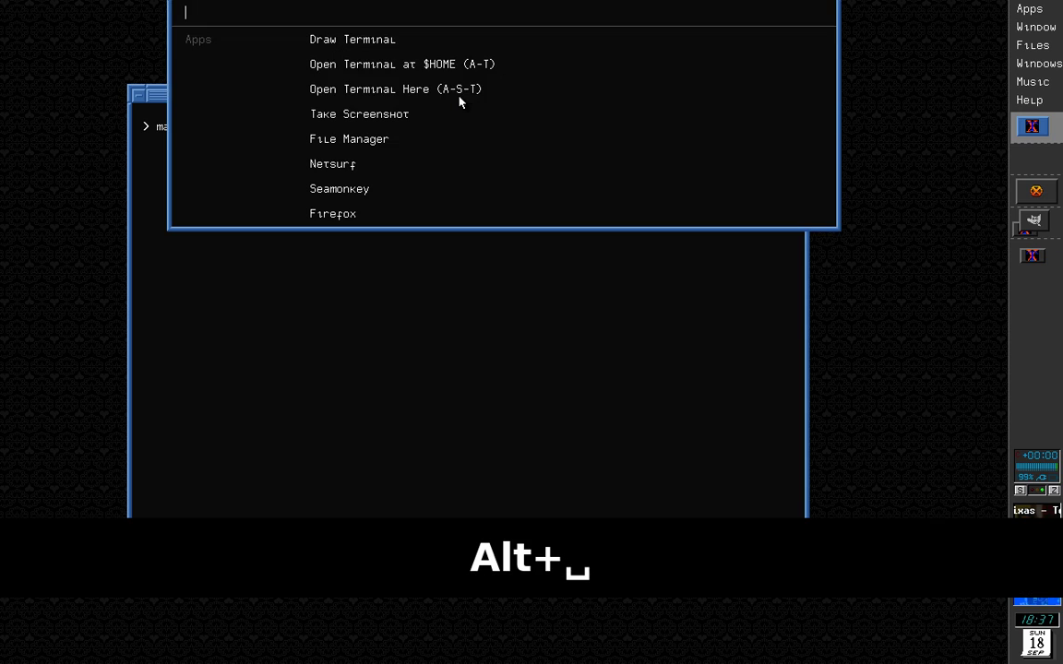